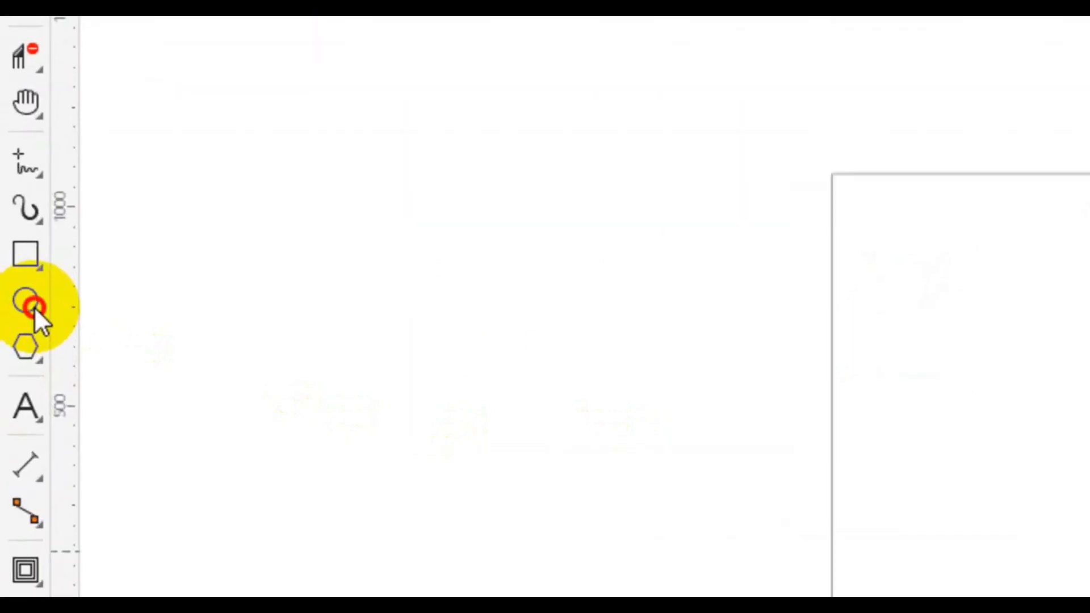
Step: Draw a circle about 224 px in diameter in the page's left half with the Ellipse tool
left_click(34, 307)
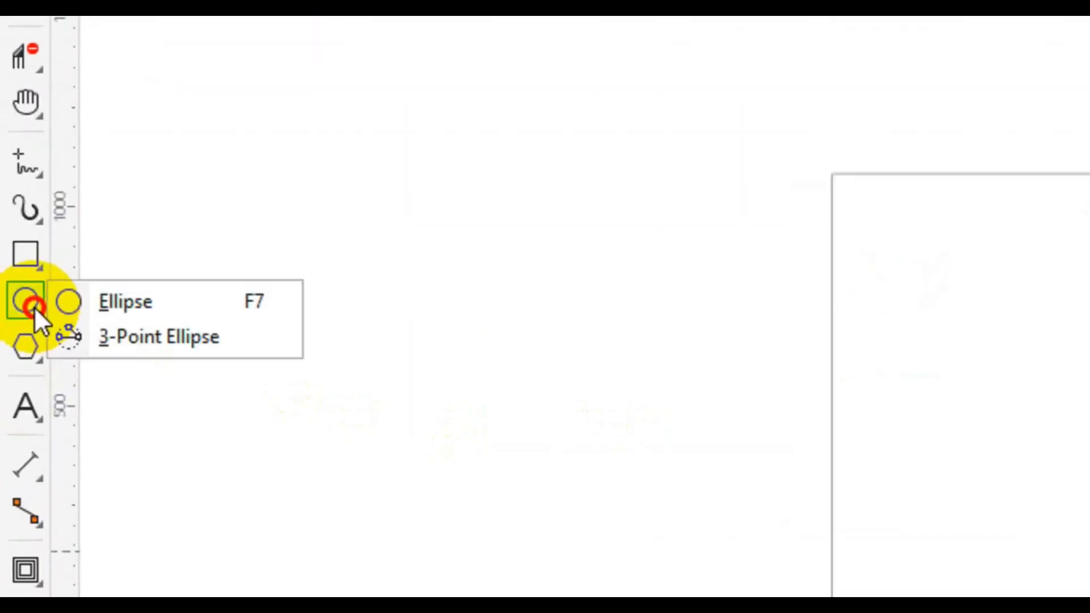
left_click(134, 292)
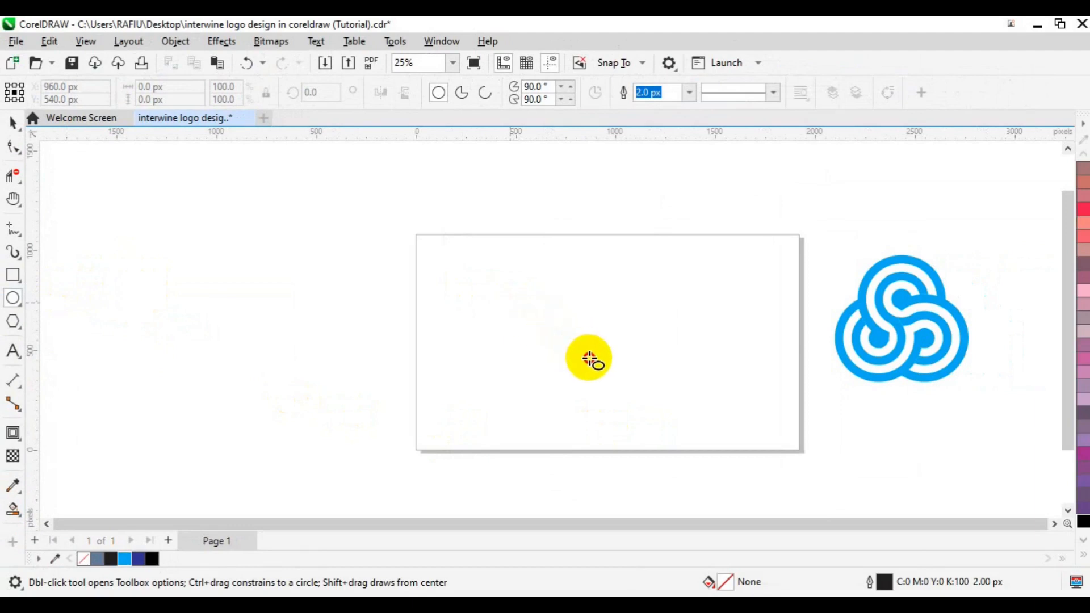
left_click_drag(590, 359, 555, 327)
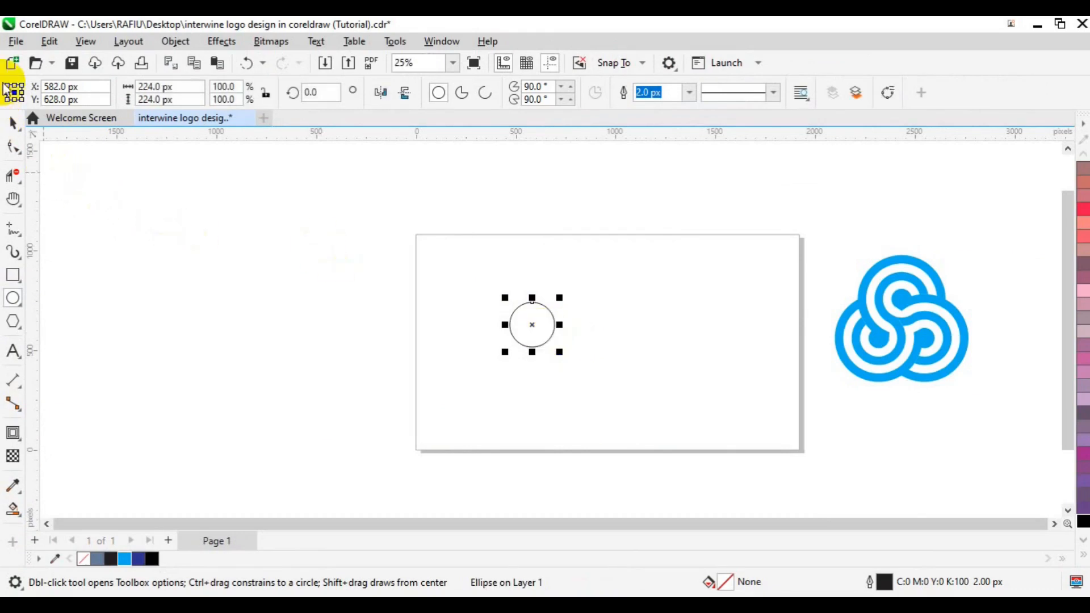
Step: Set the circle's width and height both to 145 px
left_click(152, 87)
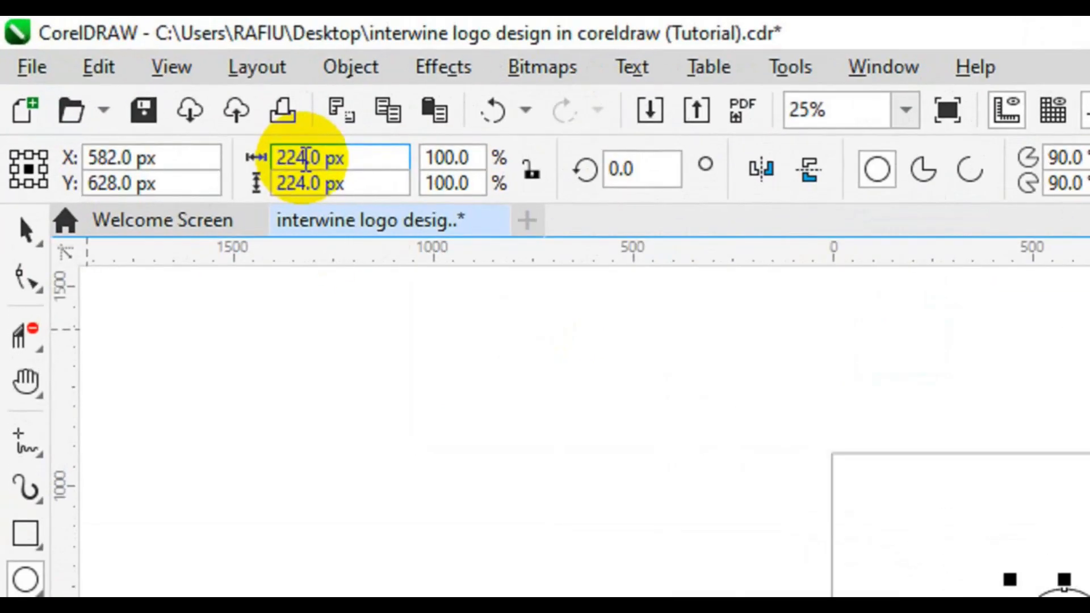
left_click(306, 159)
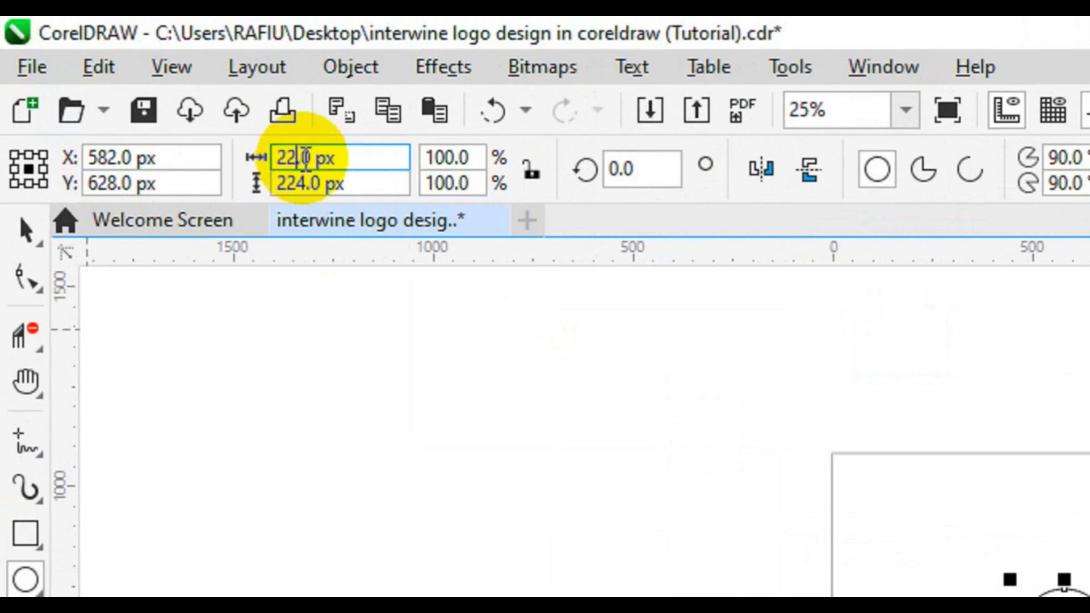
key("BackSpace")
type("145")
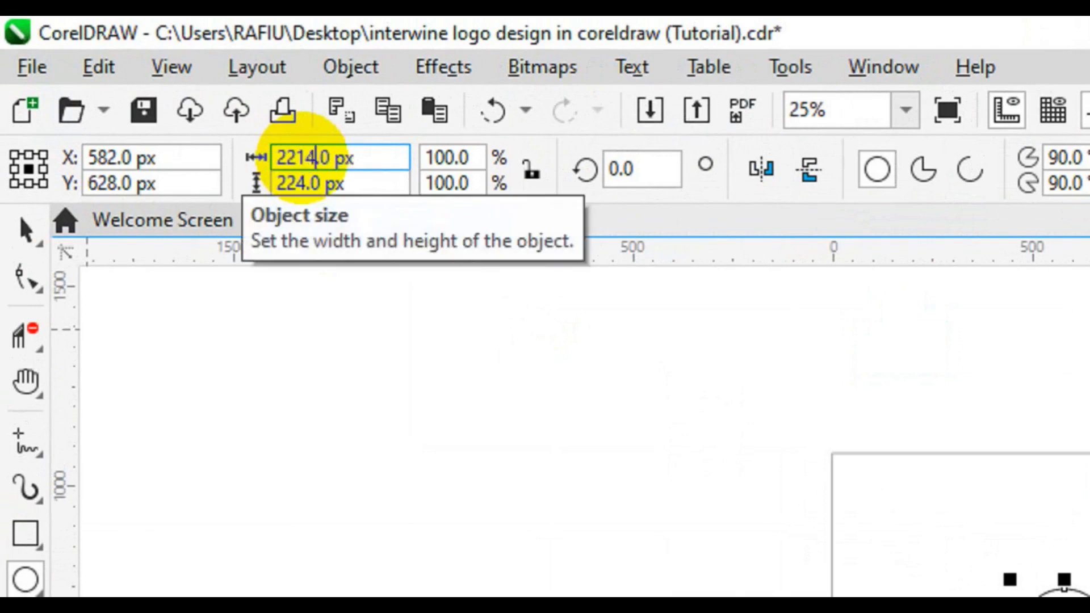
key("ctrl+a")
key("BackSpace")
type("145")
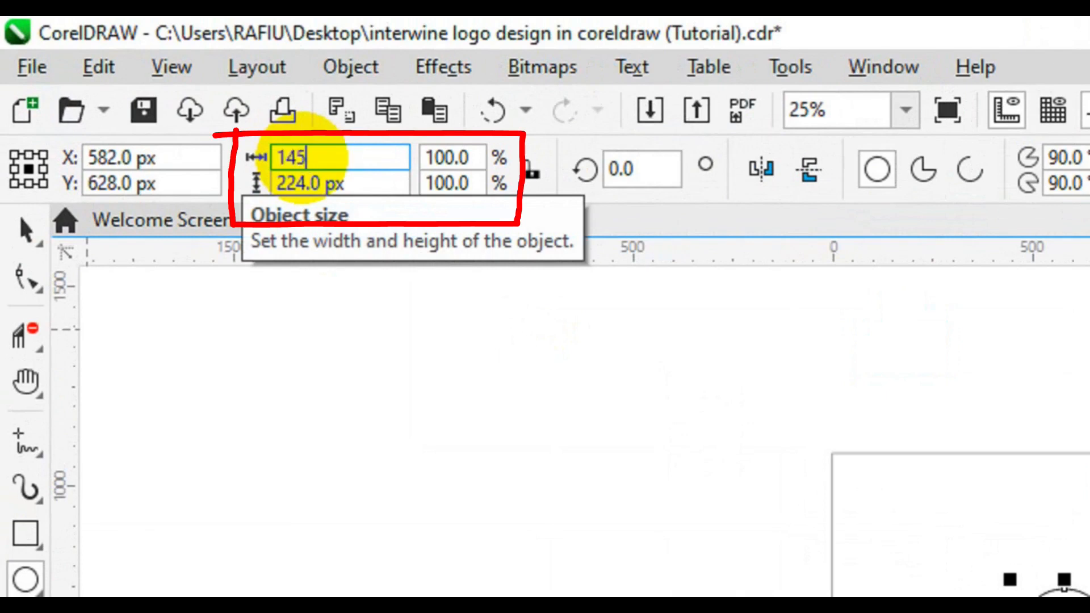
key("Tab")
key("BackSpace")
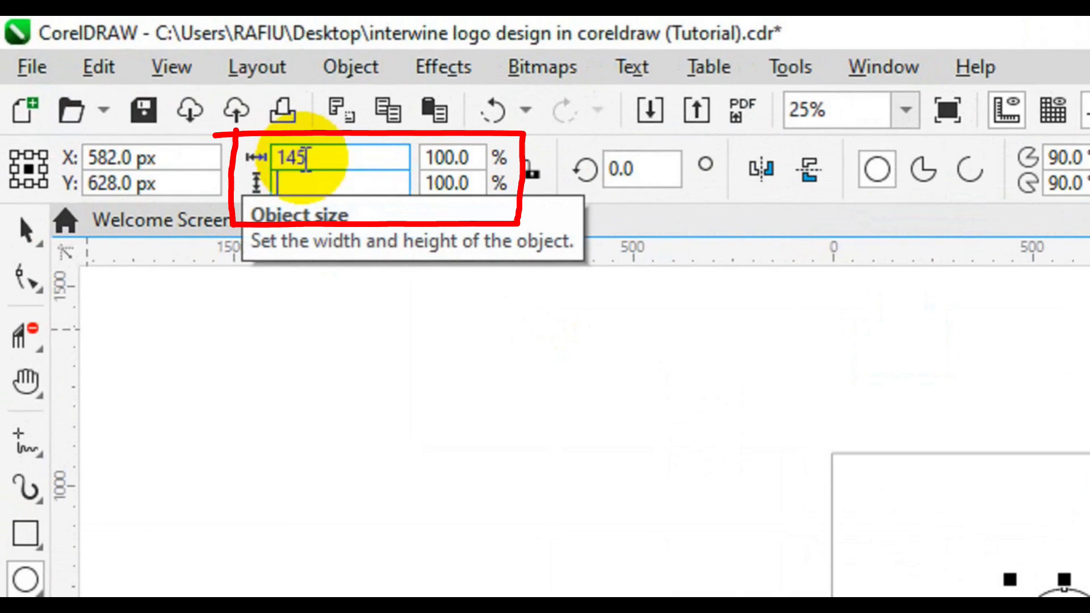
type("145")
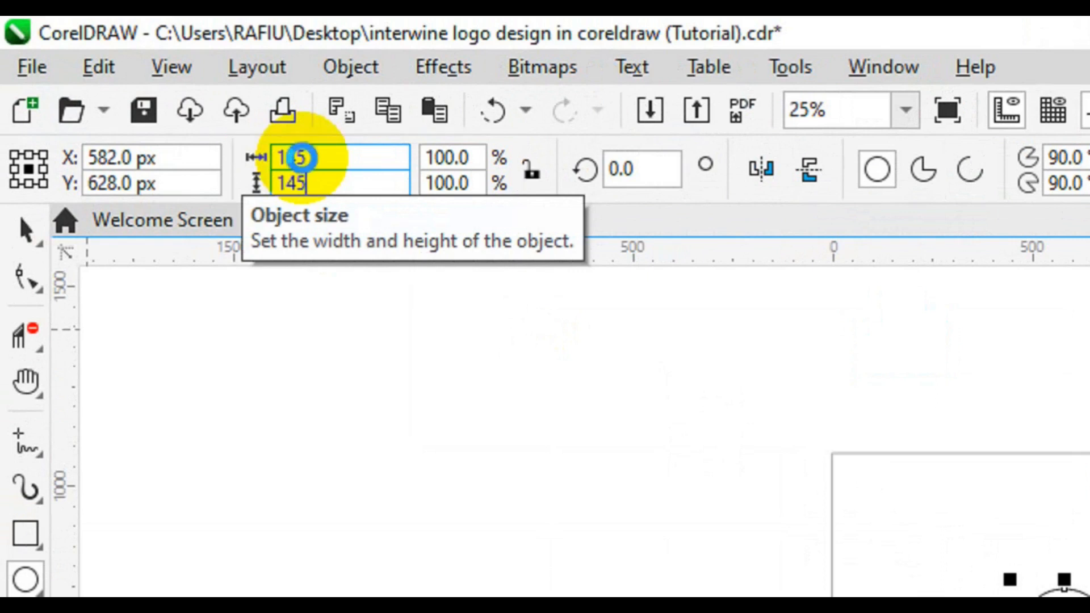
key("Return")
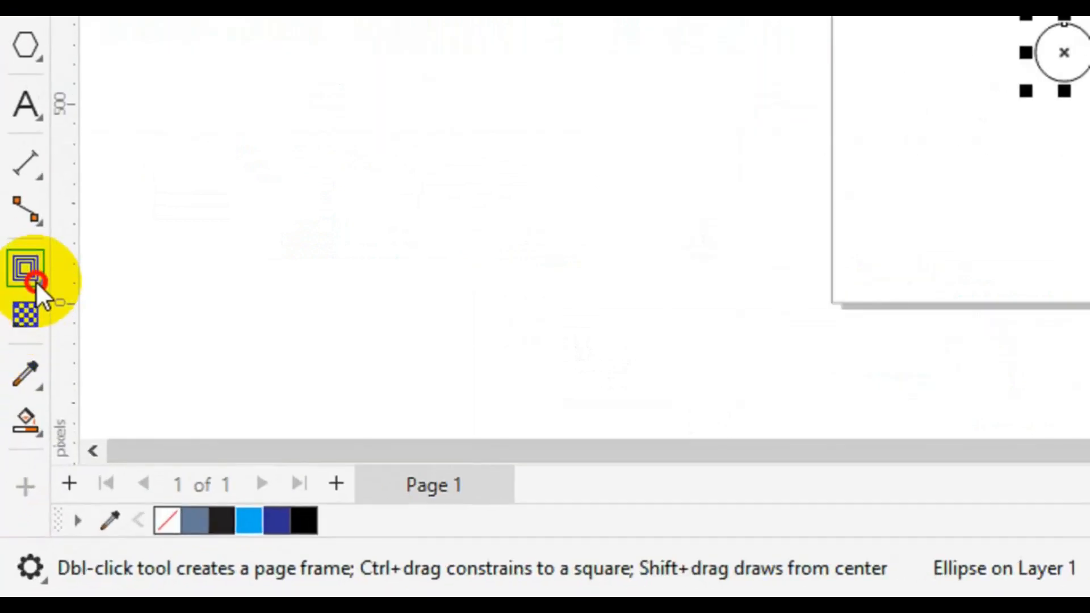
Step: Apply an outside contour to the circle with 4 steps and a 60 px offset
left_click(36, 281)
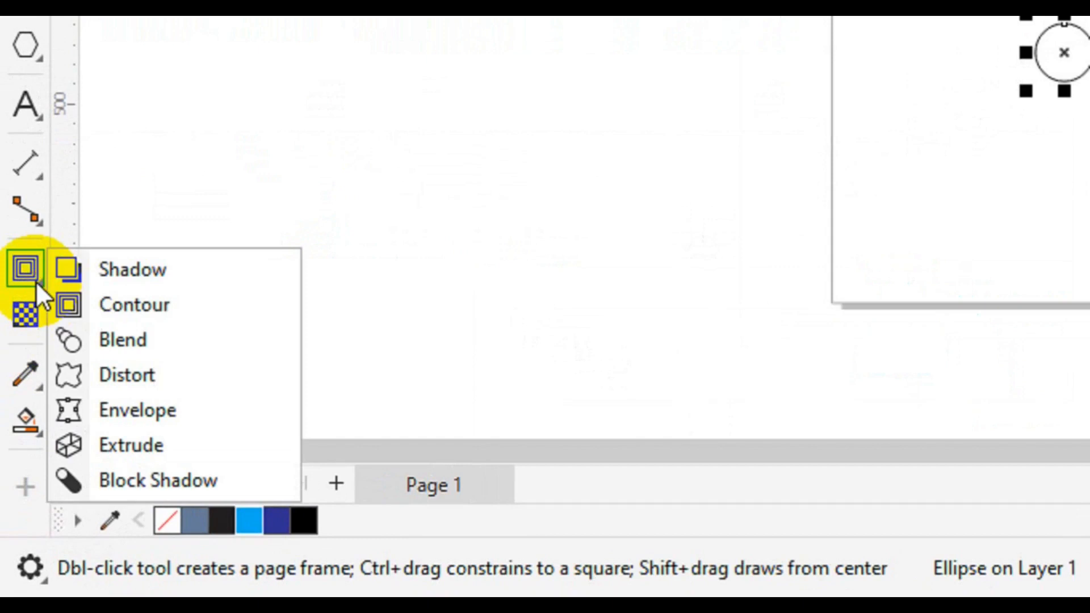
left_click(137, 315)
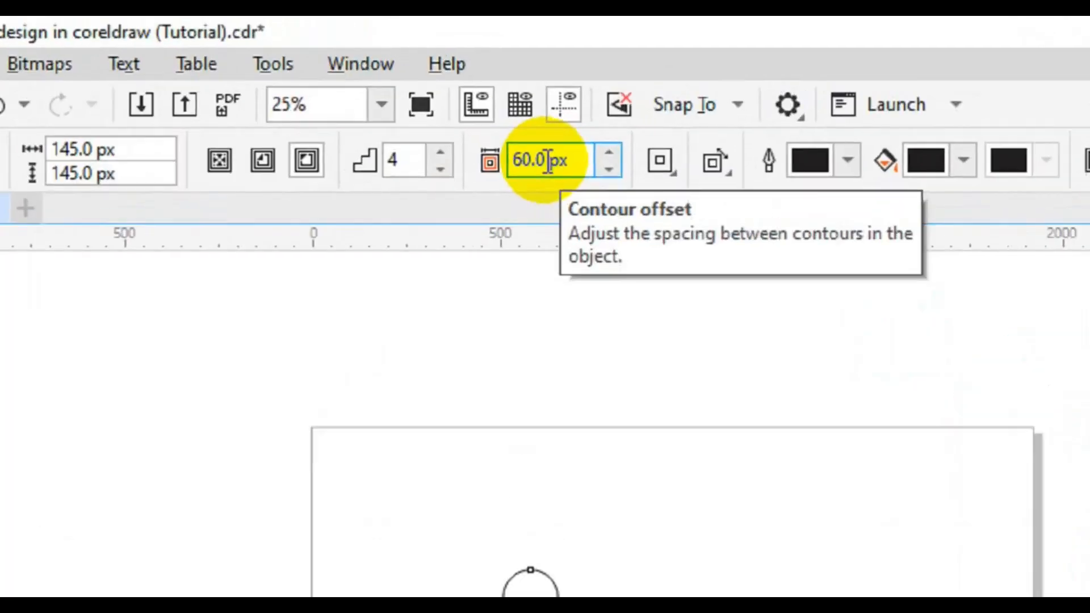
left_click_drag(549, 161, 513, 160)
left_click_drag(405, 176, 382, 176)
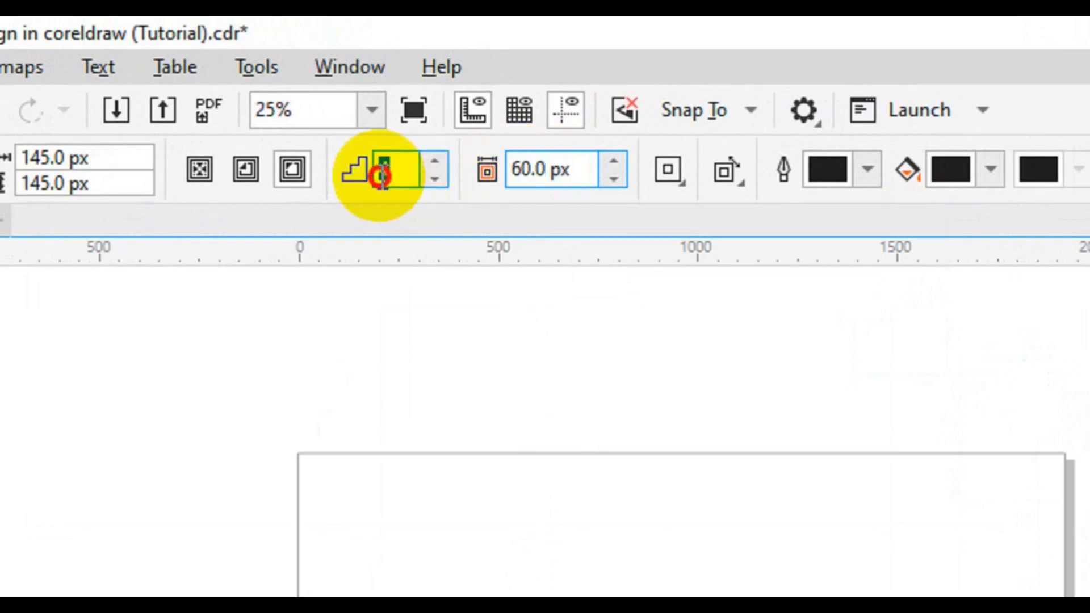
left_click(279, 179)
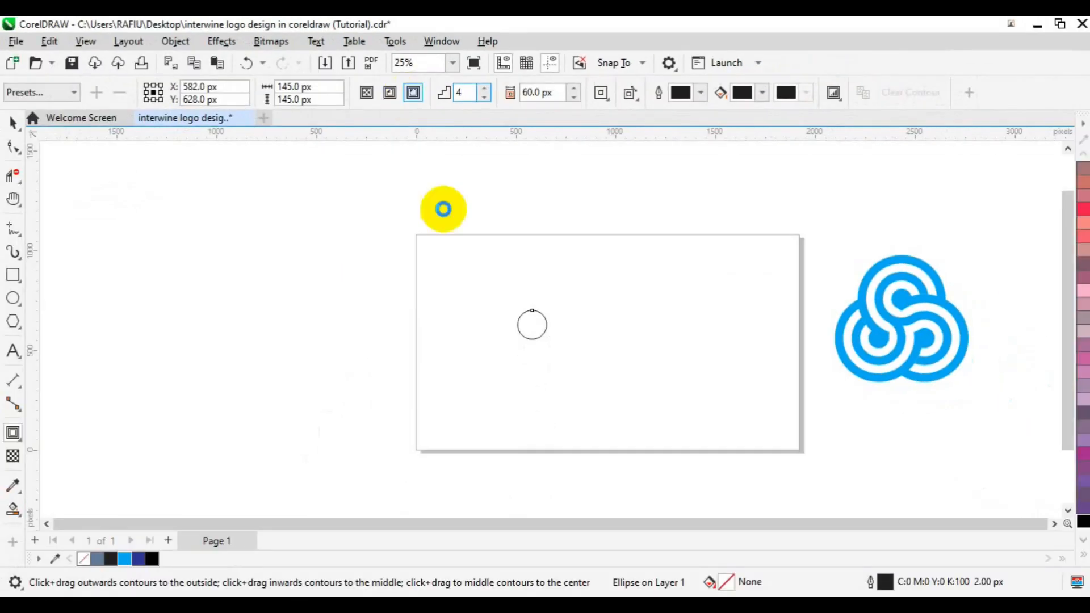
left_click_drag(543, 381, 549, 396)
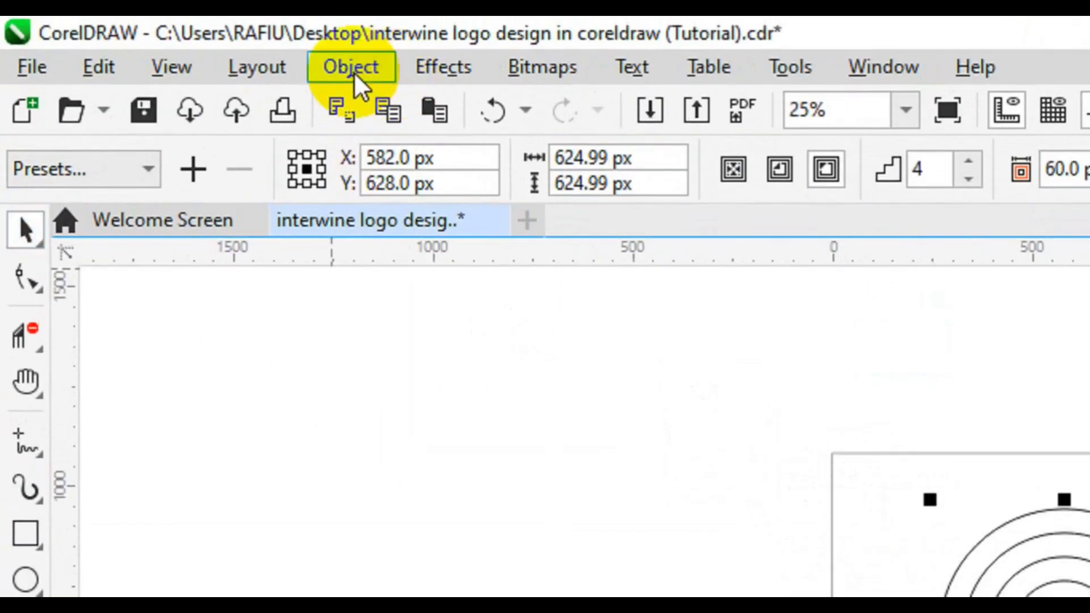
Step: Break the contour apart from the circle, check that the innermost circle is selectable separately, and clear the selection
left_click(354, 72)
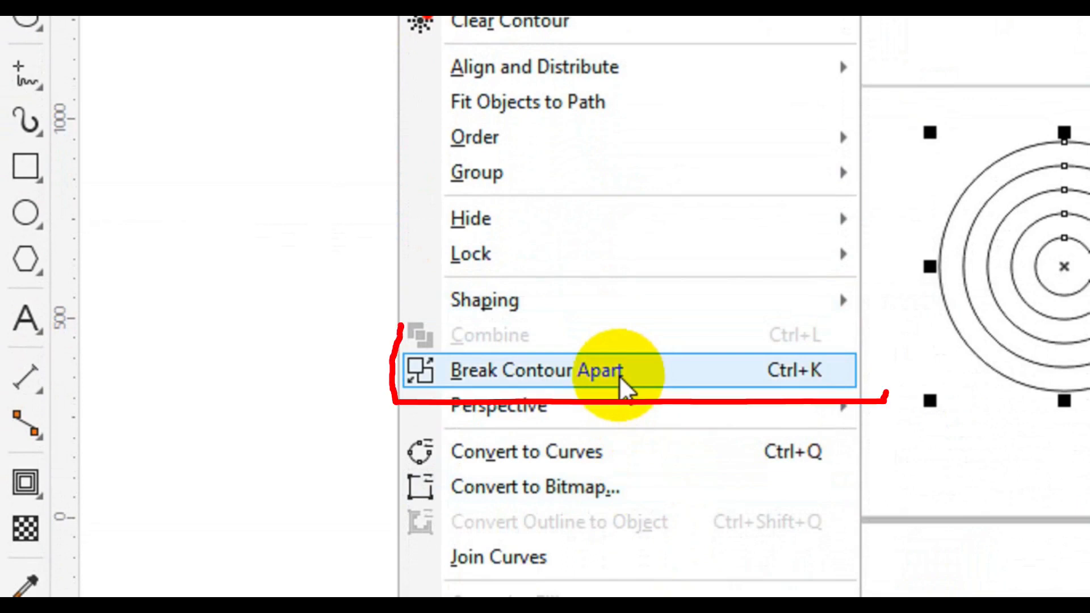
left_click(619, 375)
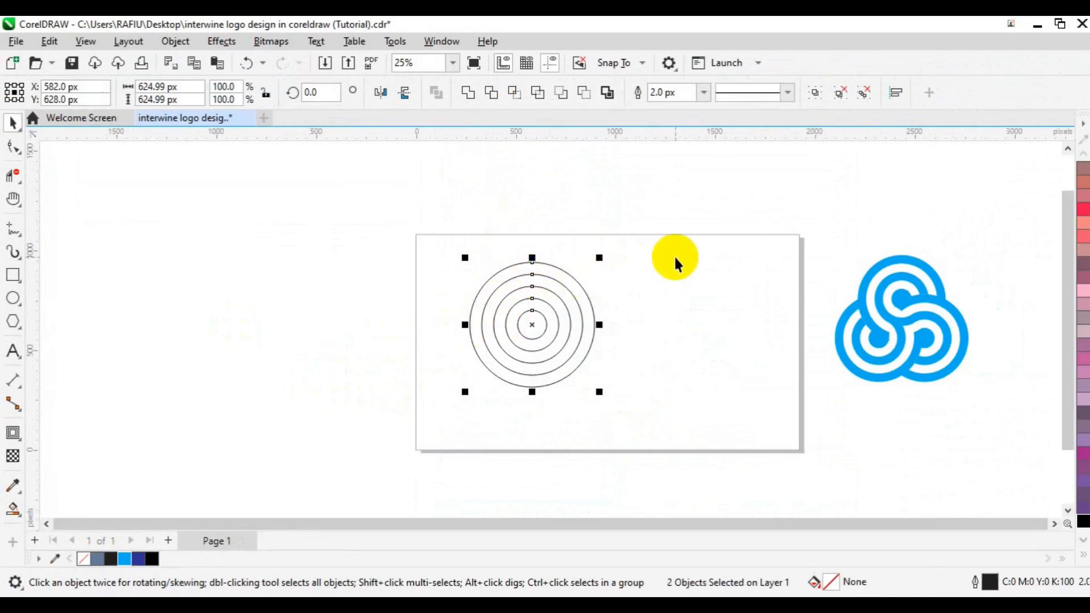
left_click(689, 320)
left_click(538, 341)
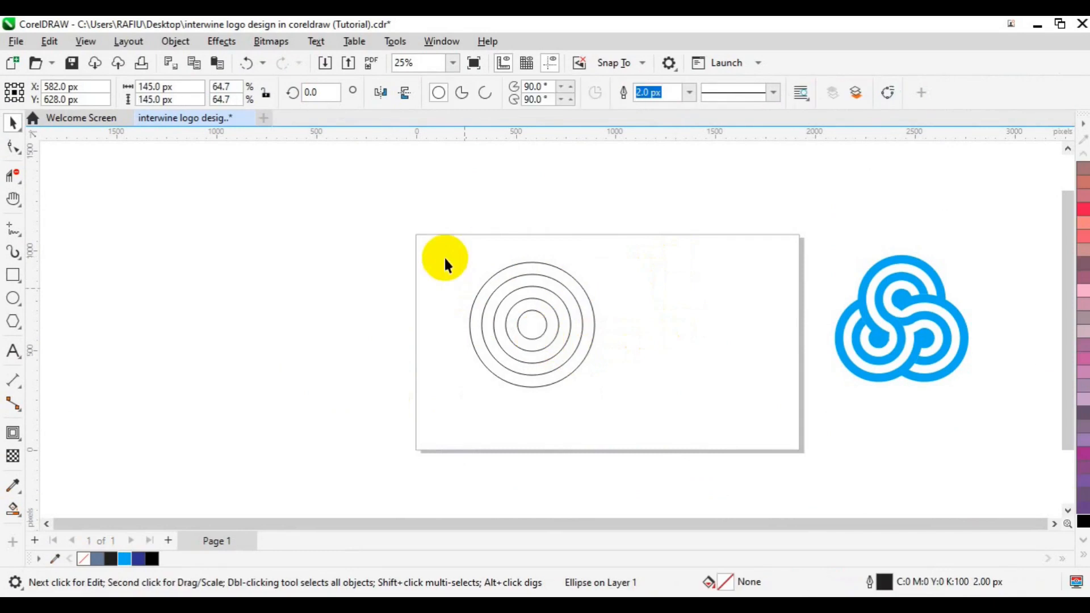
left_click(441, 251)
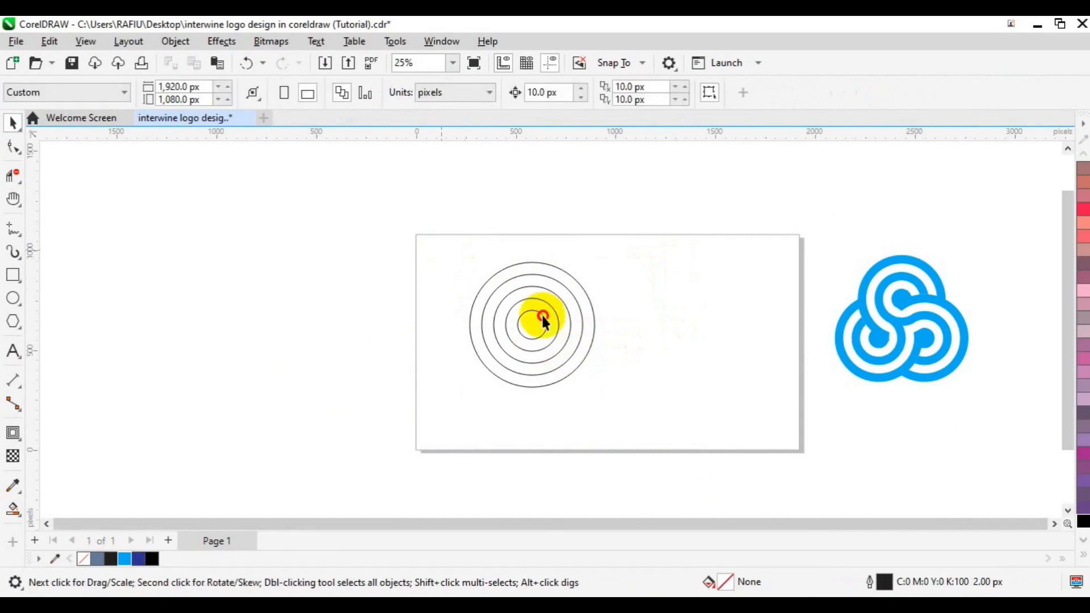
Step: Group all the concentric circles and center the group on the page
left_click_drag(615, 369, 643, 403)
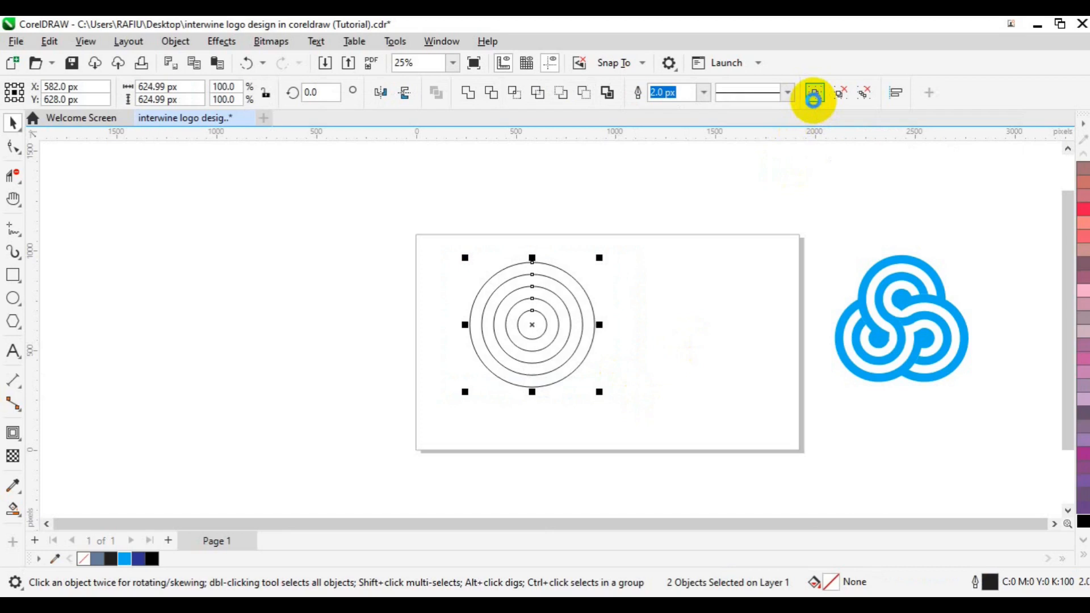
left_click(814, 99)
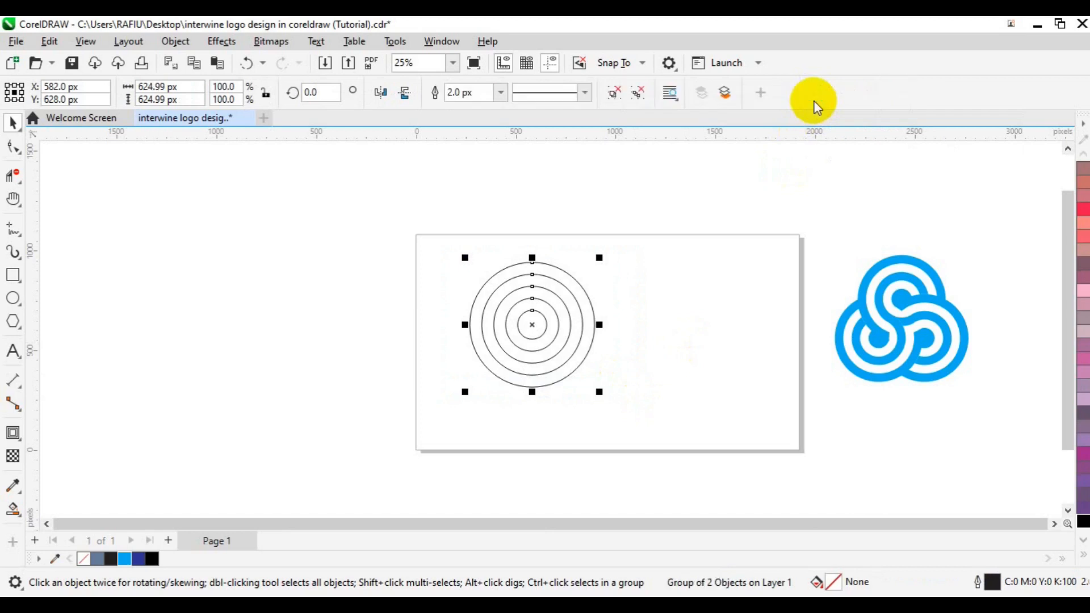
key("p")
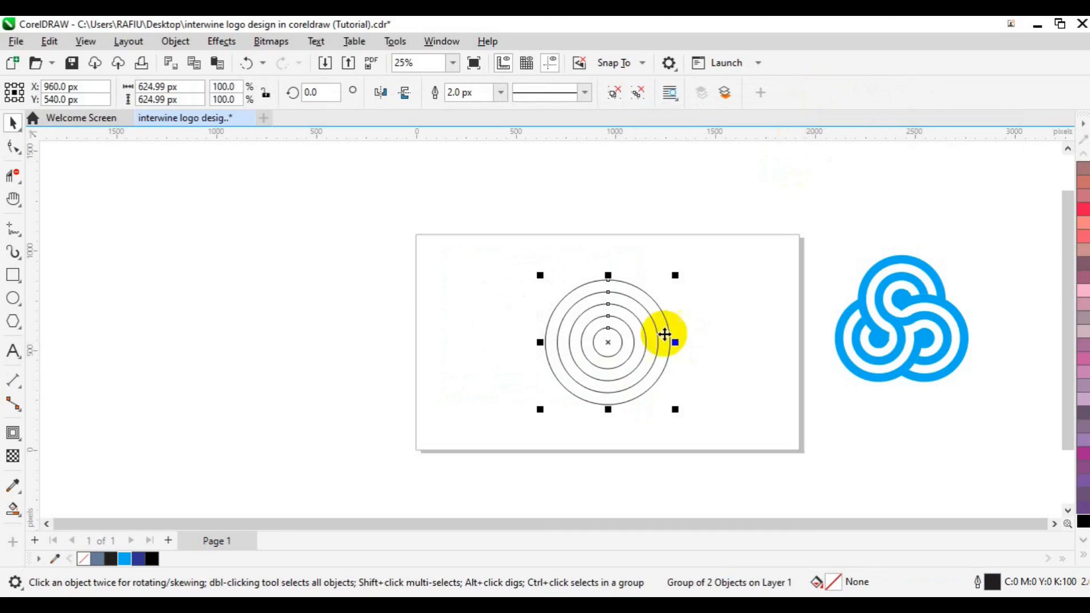
Step: Duplicate the circle group and move the copy horizontally to the left, overlapping the original, with its center at about X 632 px
key("ctrl+c")
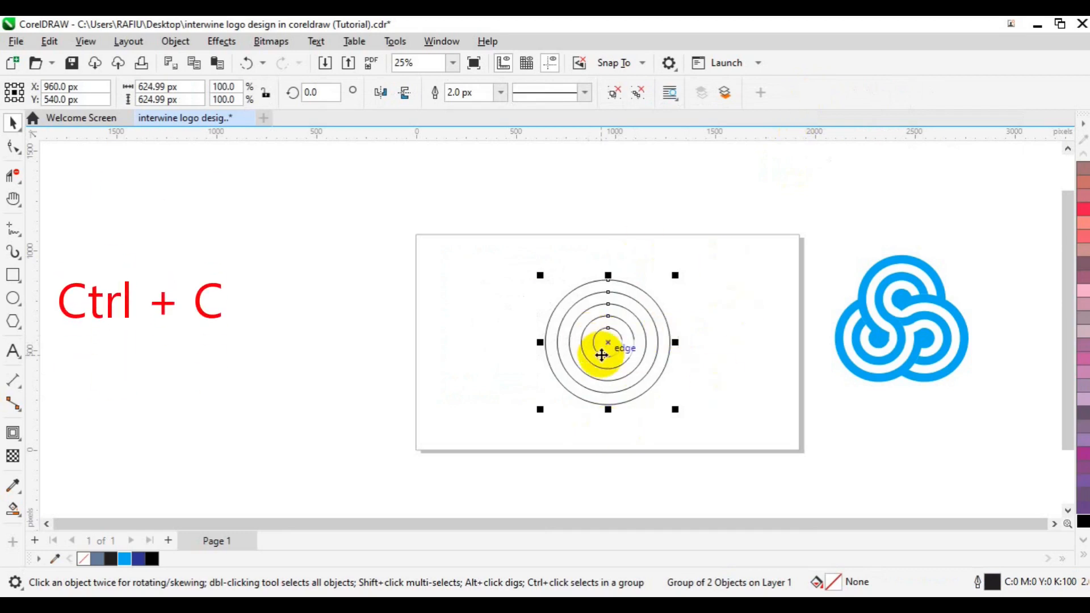
left_click(601, 355)
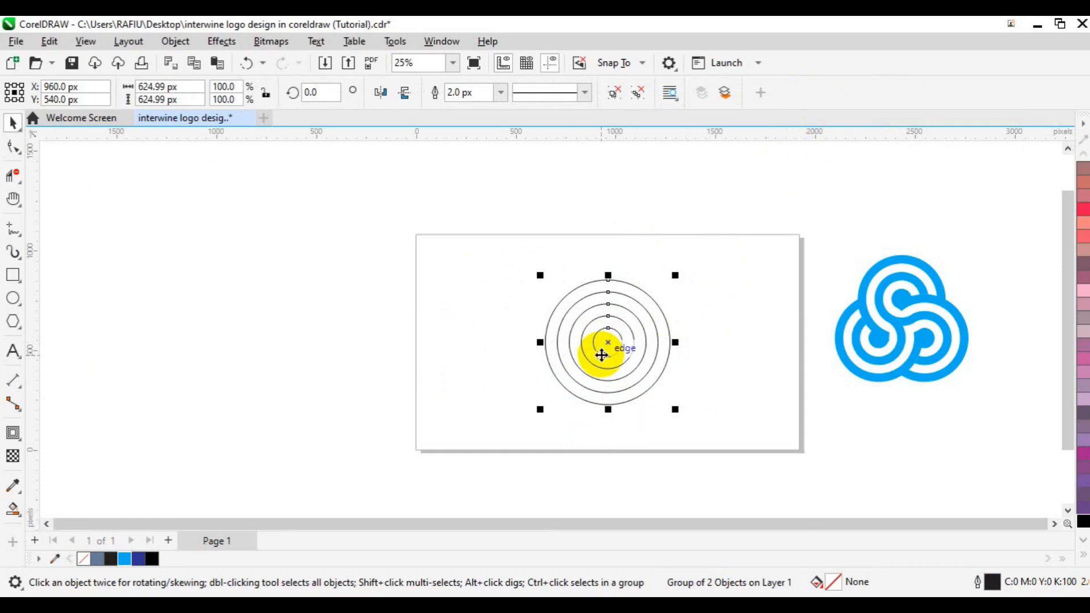
key("ctrl+v")
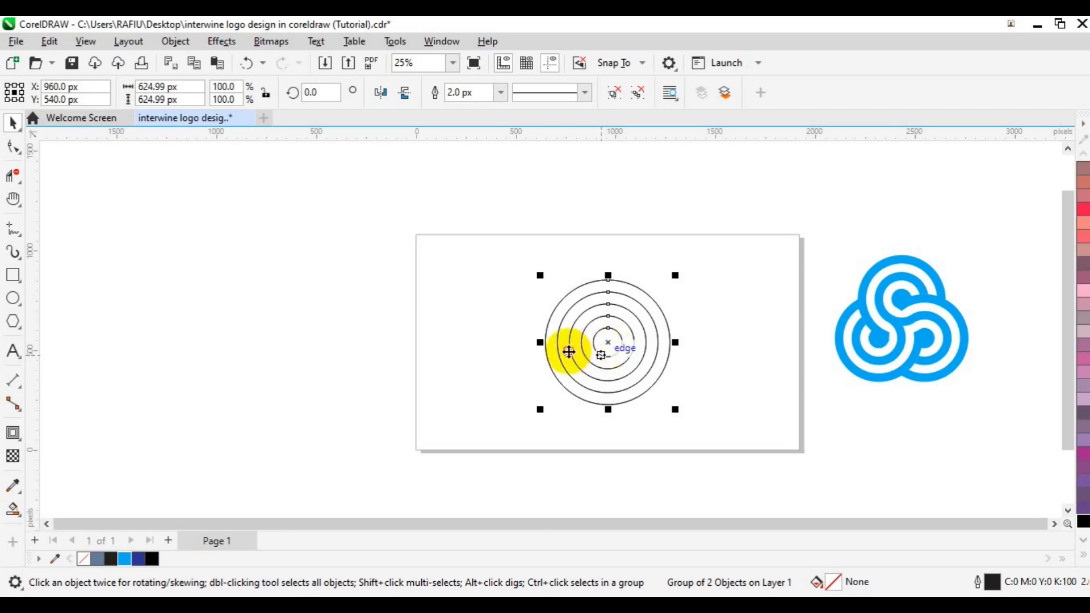
mouse_move(553, 352)
left_mouse_down()
mouse_move(532, 353)
mouse_move(554, 348)
mouse_move(545, 354)
left_mouse_up()
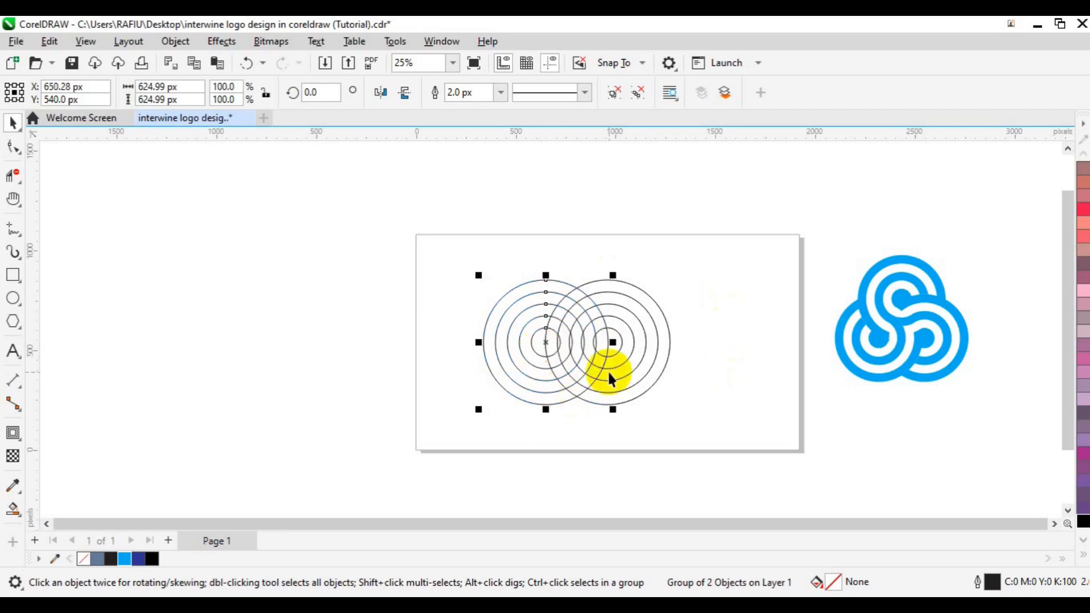
scroll(607, 370, "up", 1)
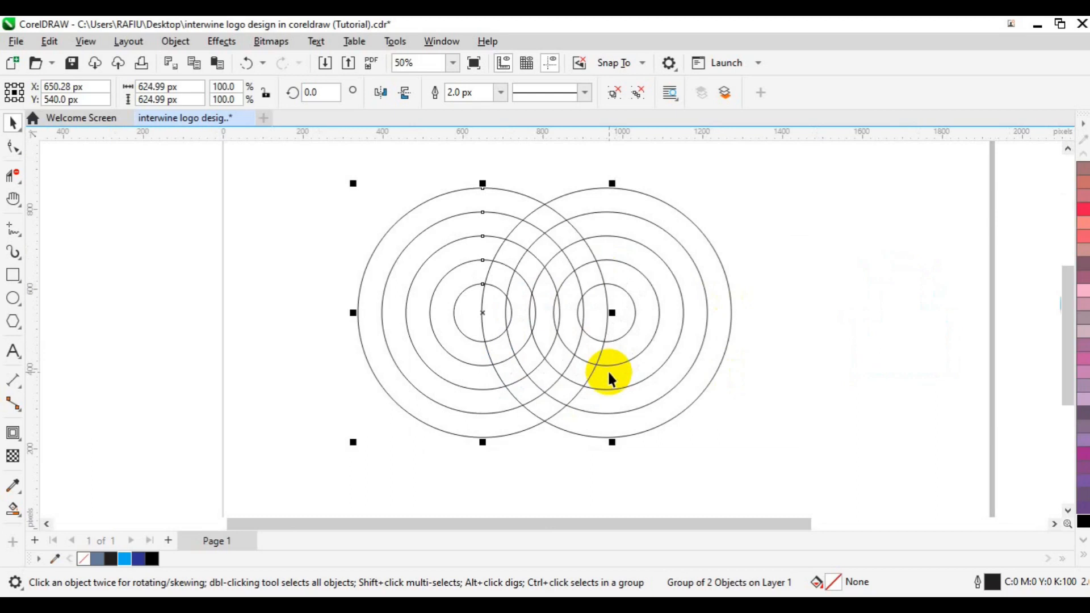
left_click_drag(487, 319, 476, 321)
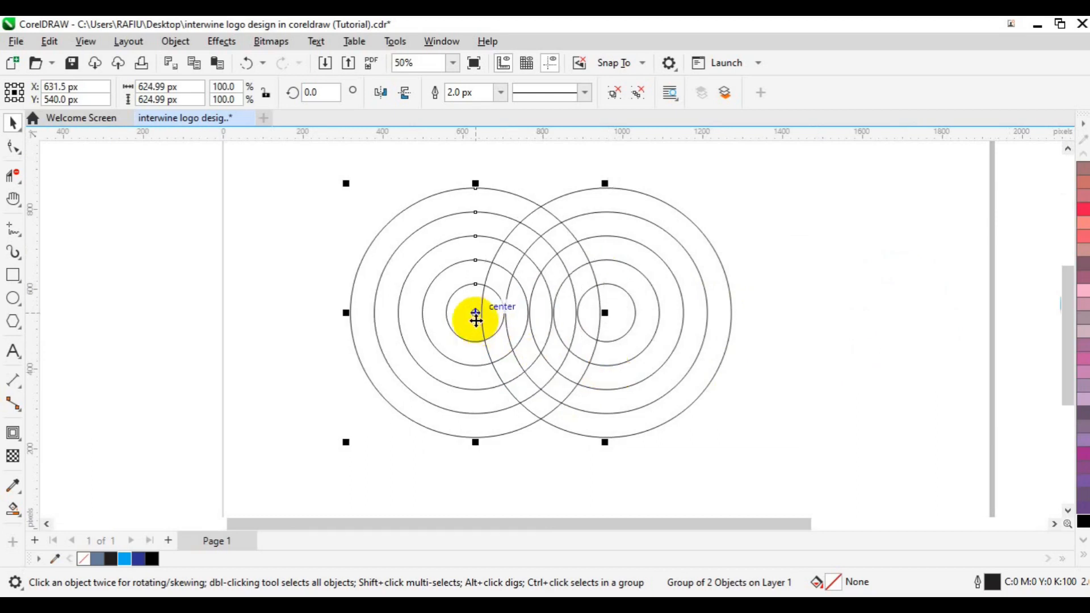
Step: Group the two overlapping circle sets temporarily to center them on the page, and ungroup them into two sets again
left_click(679, 339, "shift")
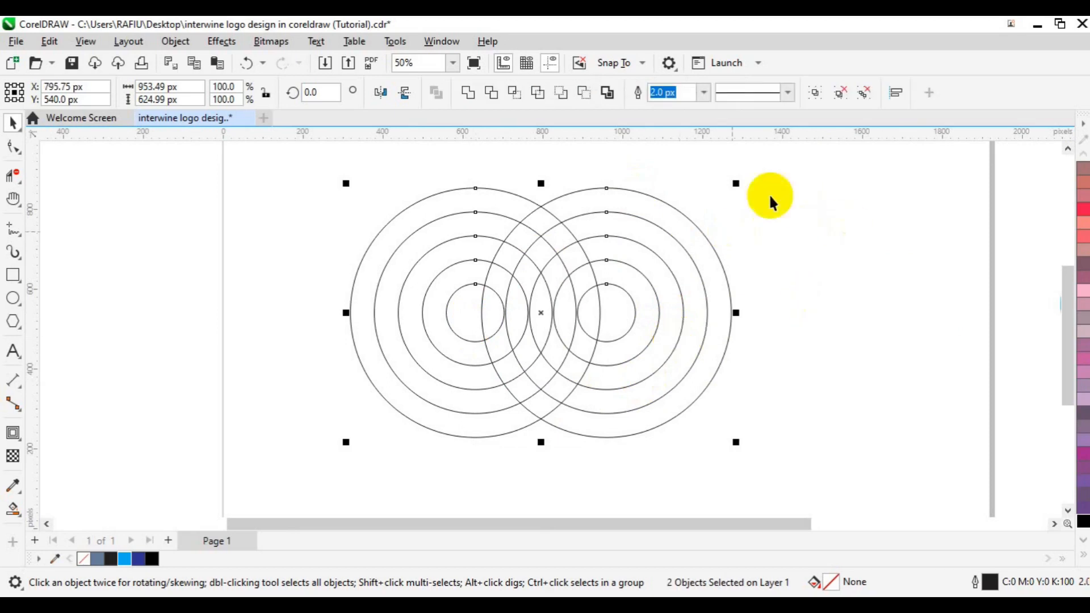
left_click(820, 96)
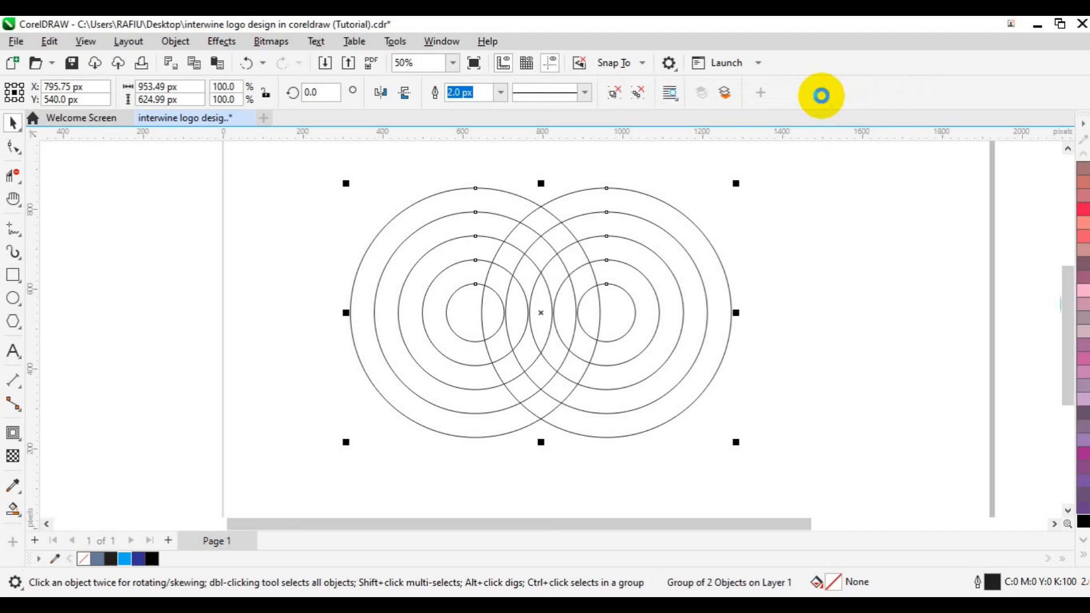
key("p")
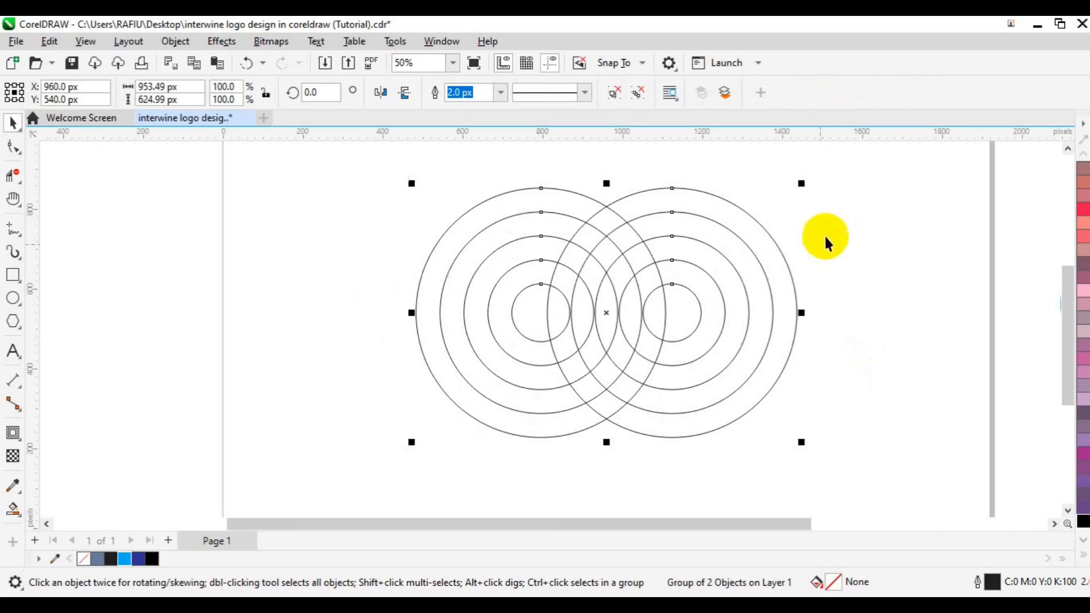
left_click(618, 95)
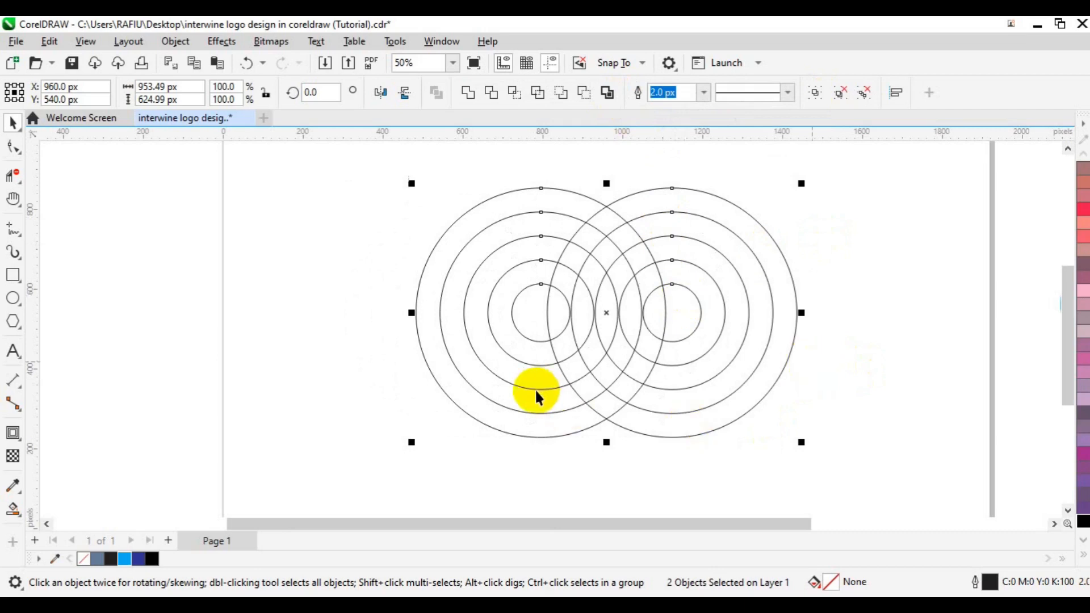
left_click(527, 457)
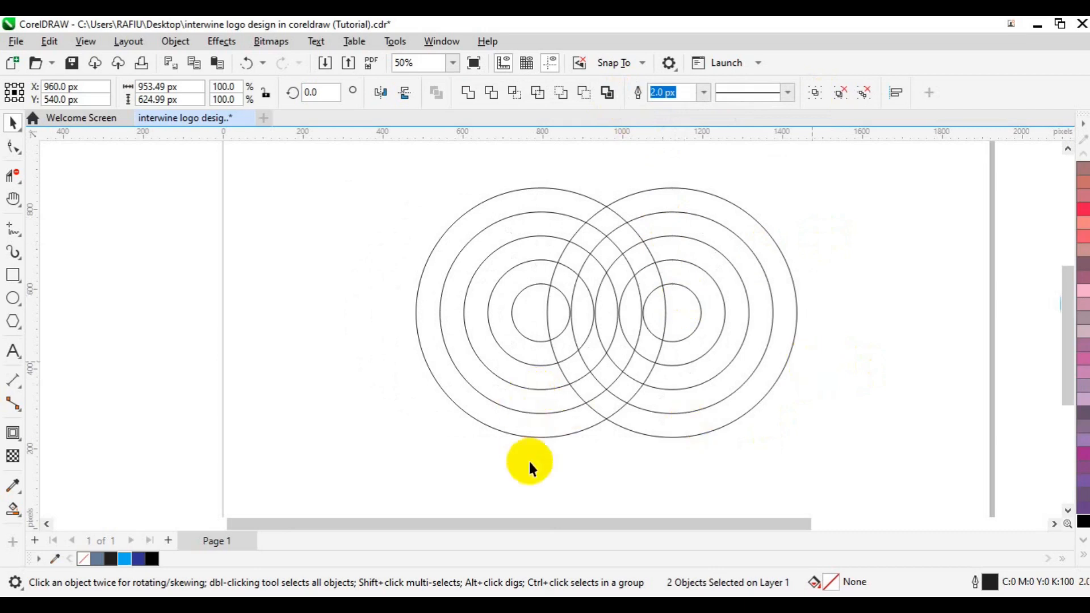
Step: Duplicate the left circle set, place the copy above and midway between the two sets, and center the three-set arrangement on the page
left_click(535, 416)
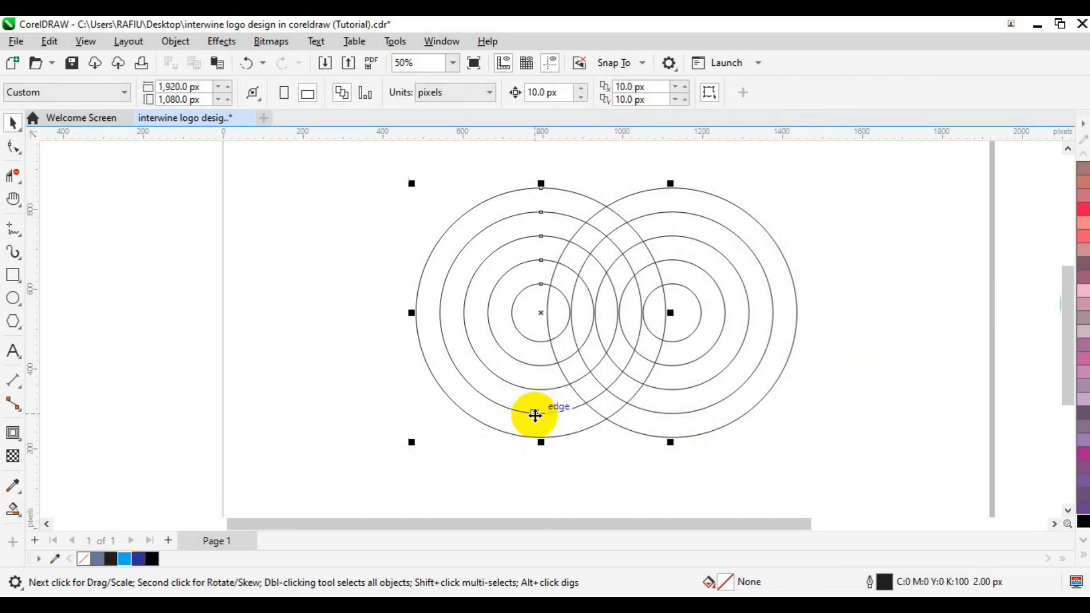
key("ctrl+c")
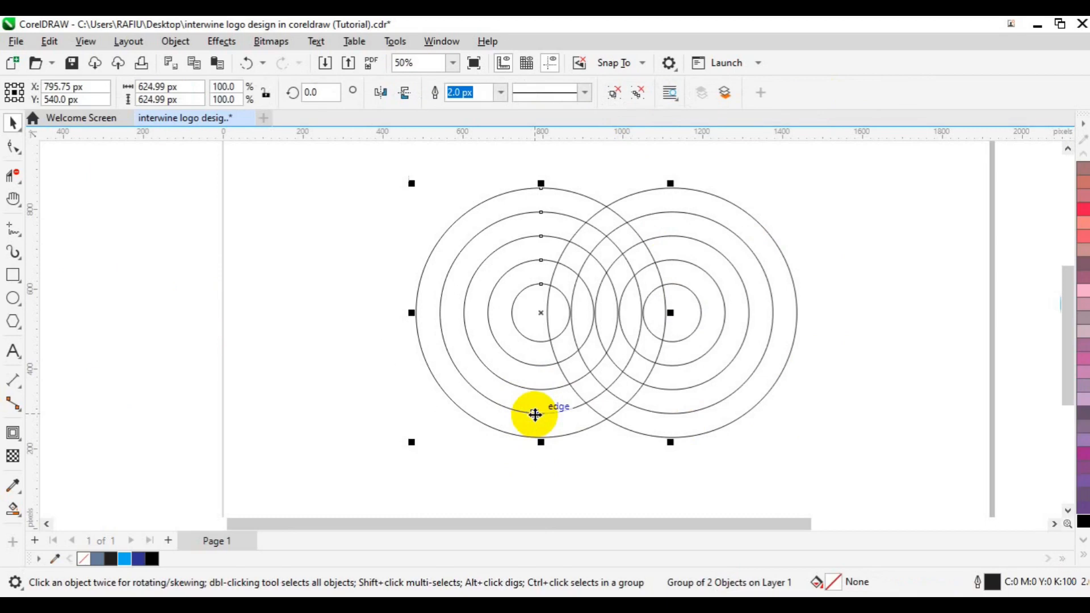
key("ctrl+v")
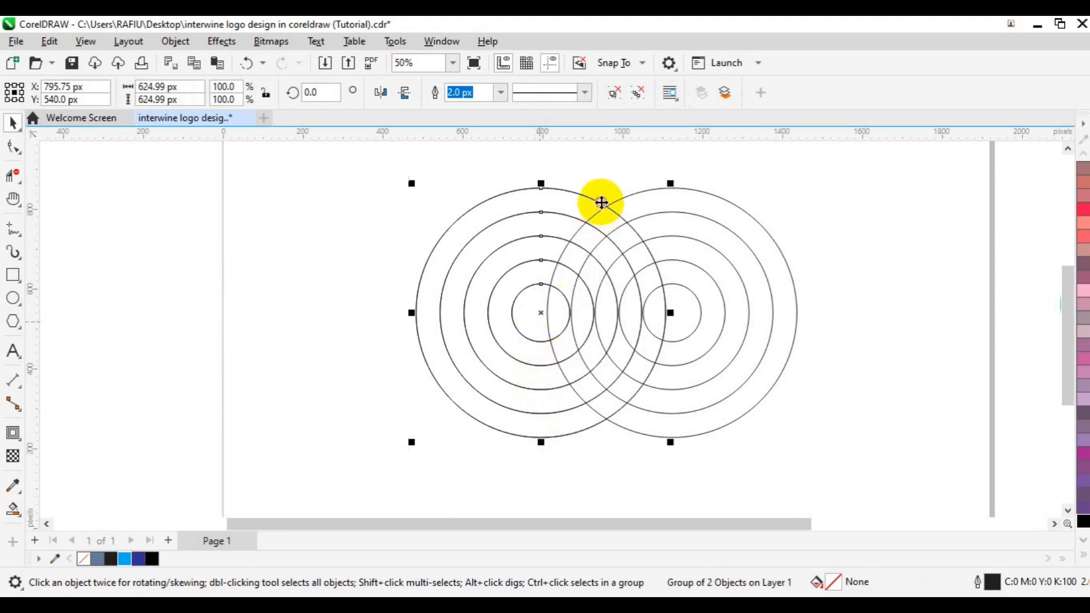
left_click_drag(601, 203, 603, 210)
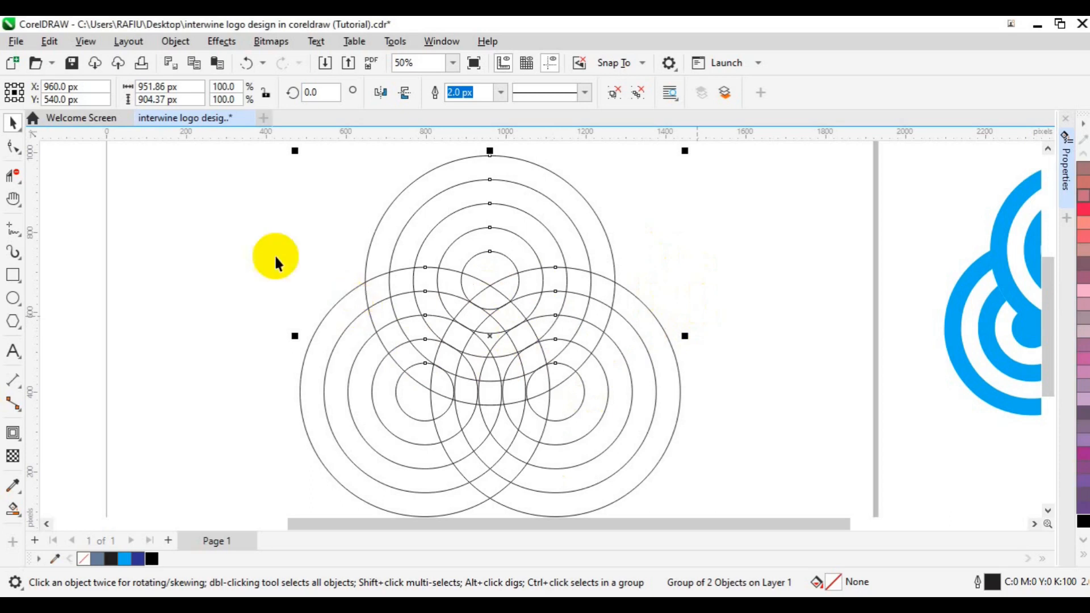
left_click(219, 261)
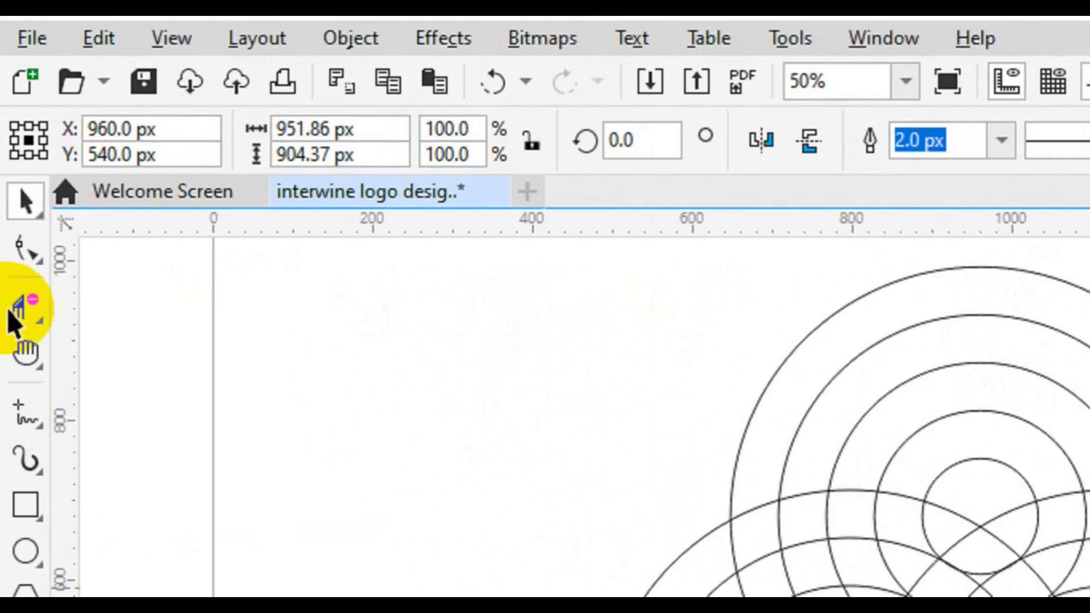
Step: With Virtual Segment Delete, remove the crossing segments in the outermost ring at the three junctions between the circle sets
left_click(14, 181)
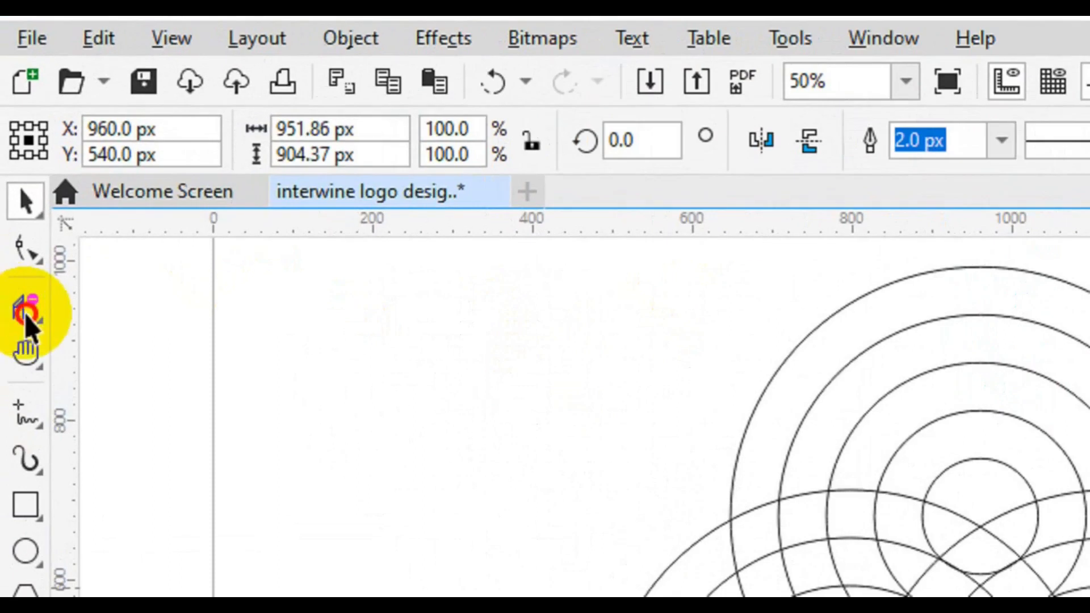
left_click(25, 316)
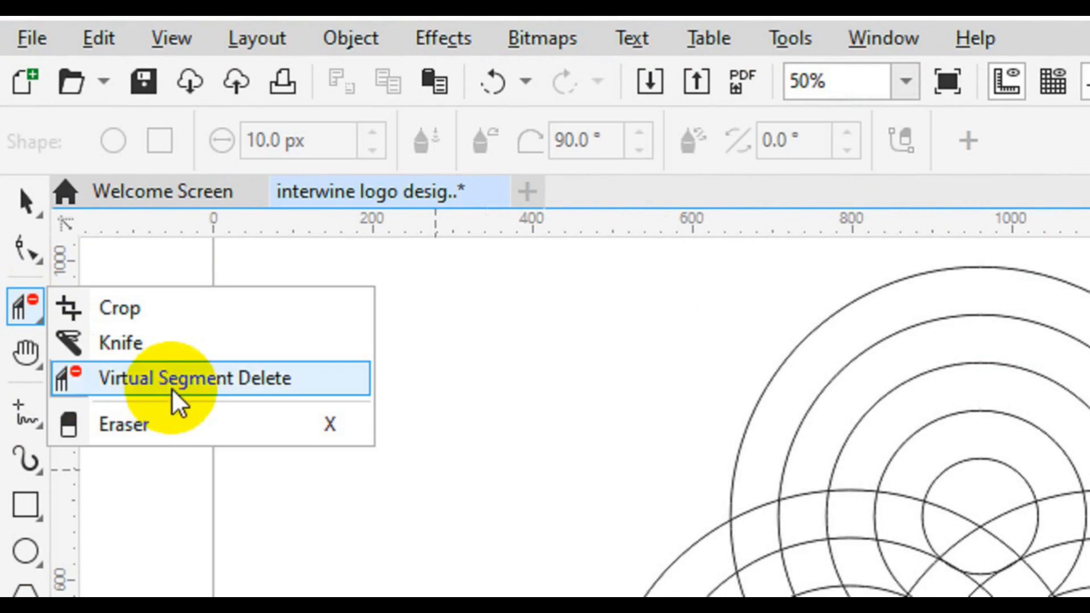
left_click(176, 403)
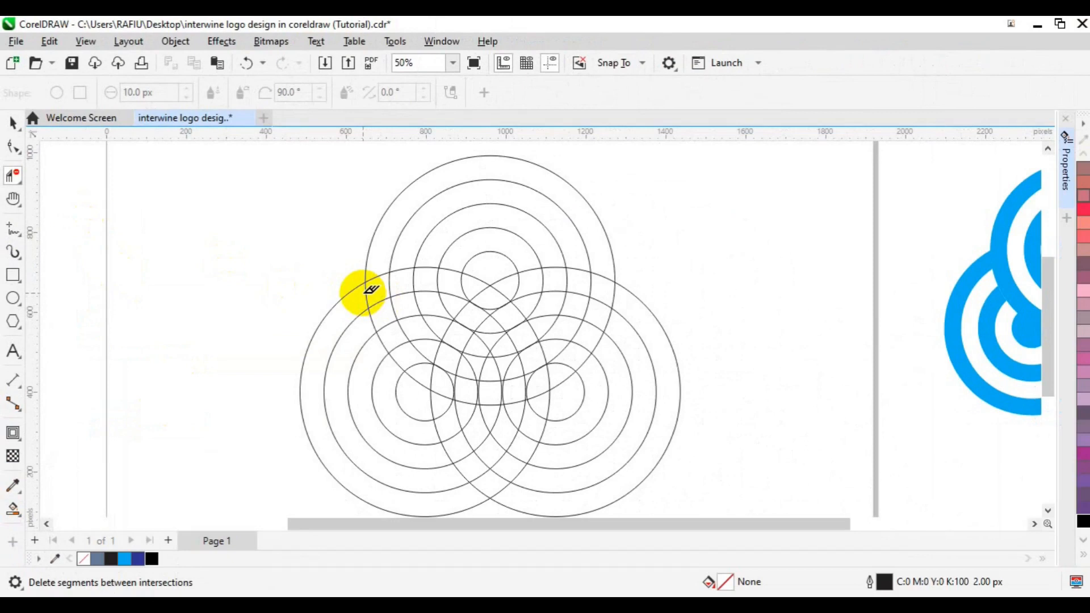
left_click_drag(363, 293, 386, 262)
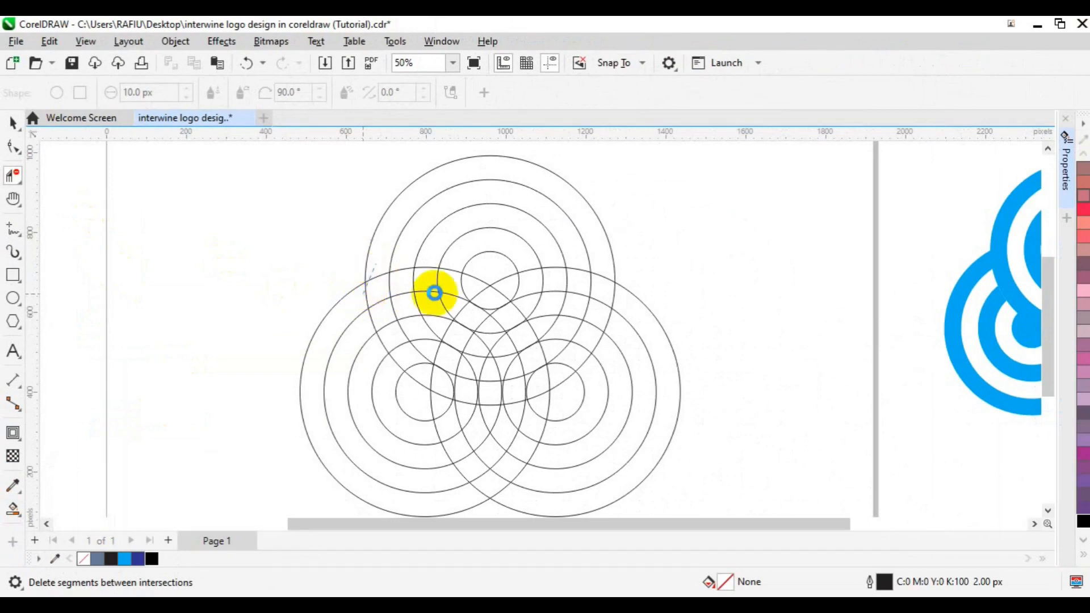
left_click_drag(624, 296, 623, 297)
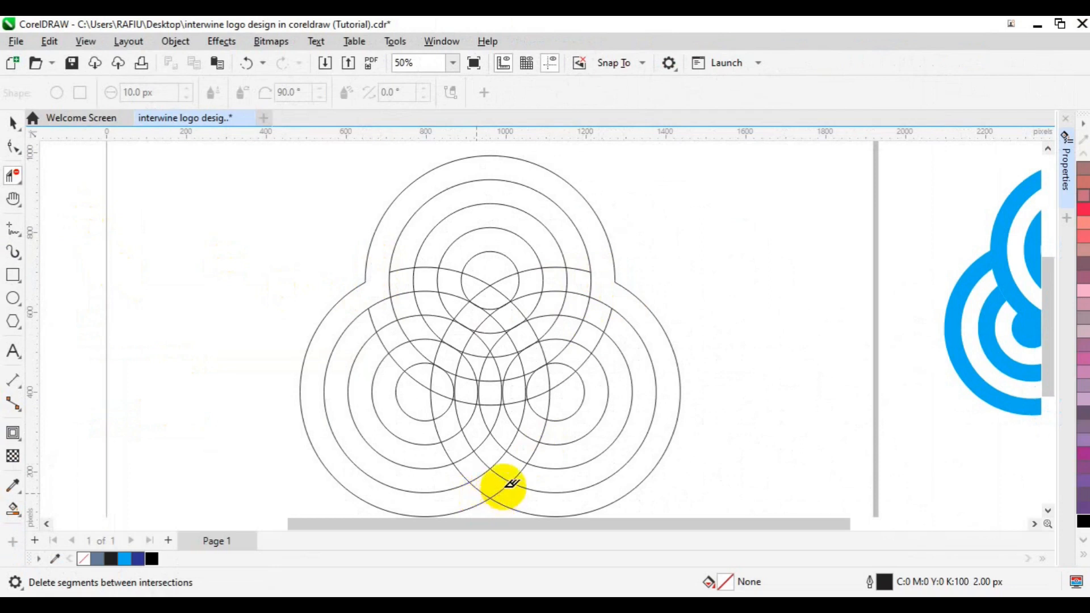
left_click_drag(511, 484, 511, 483)
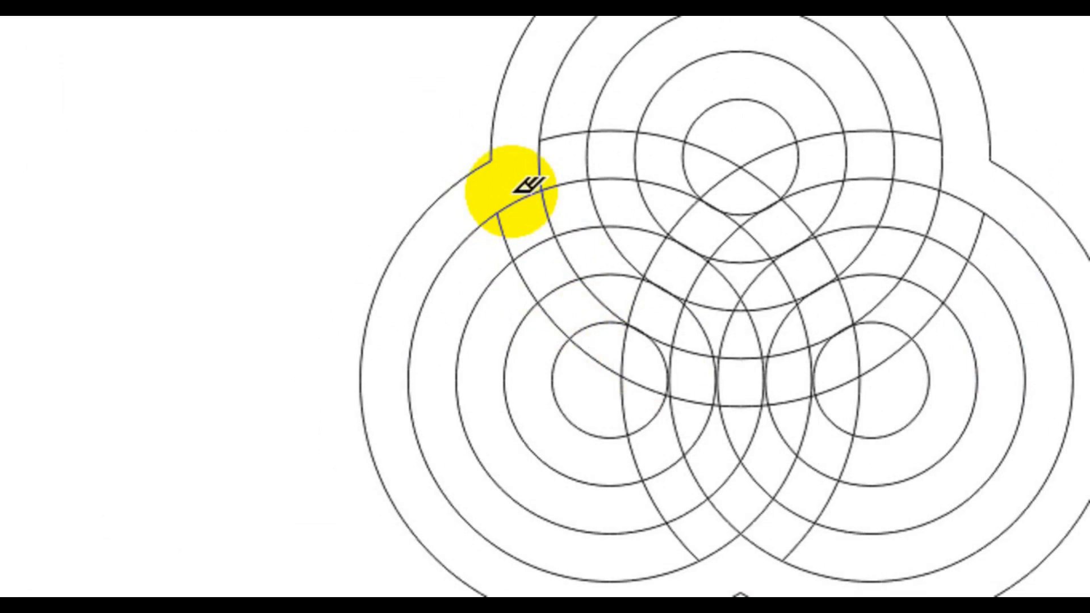
Step: Delete the segments crossing the bands that sweep from the upper circle set through the left set and from its center toward the right set
mouse_move(514, 191)
left_mouse_down()
mouse_move(599, 343)
mouse_move(662, 355)
mouse_move(669, 336)
mouse_move(678, 343)
left_mouse_up()
scroll(650, 138, "up", 3)
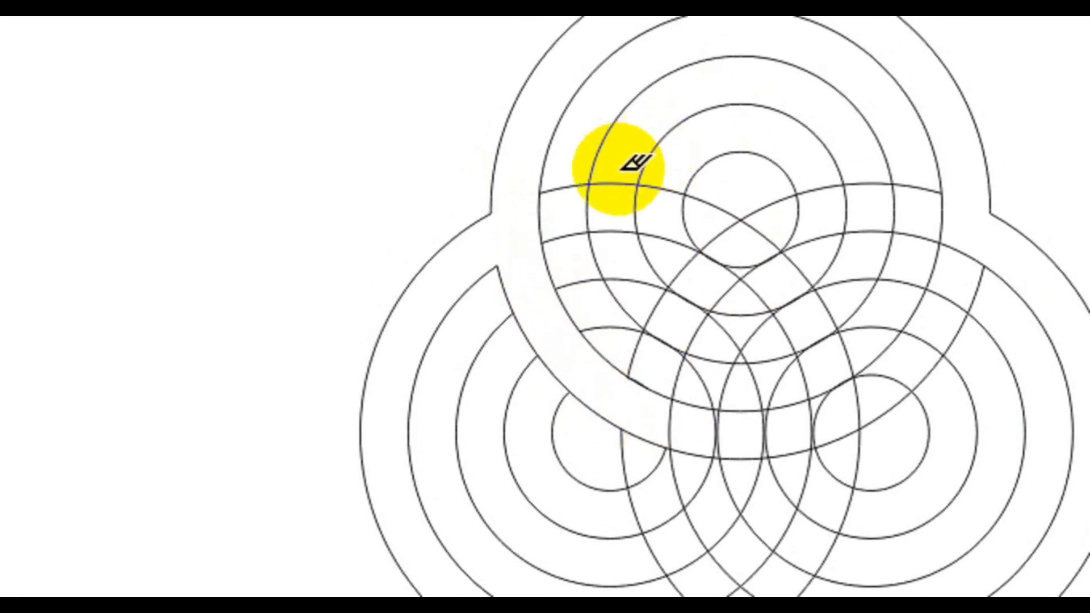
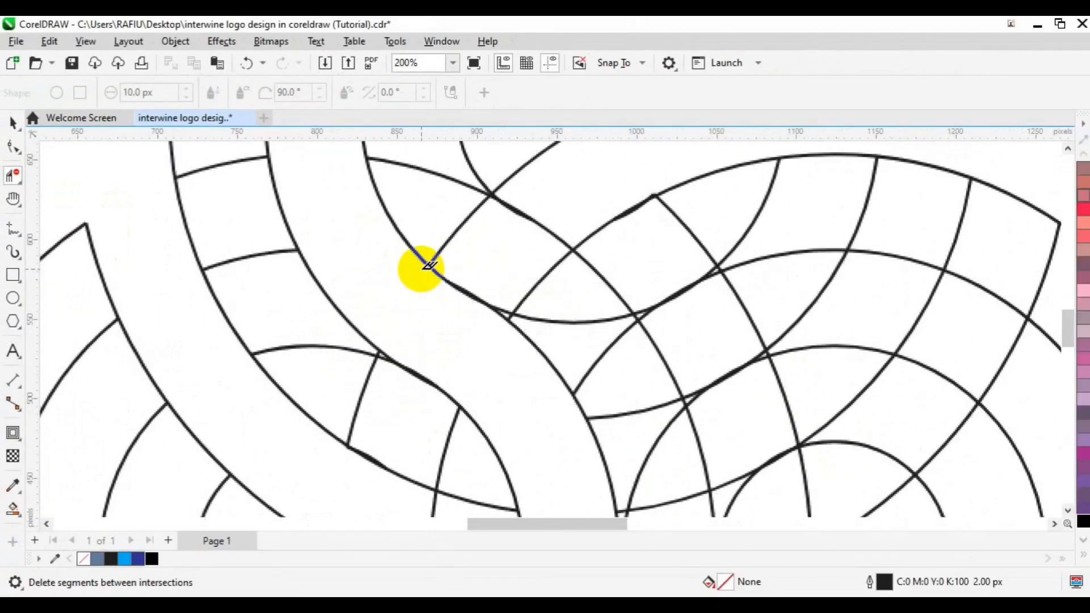
scroll(430, 265, "down", 2)
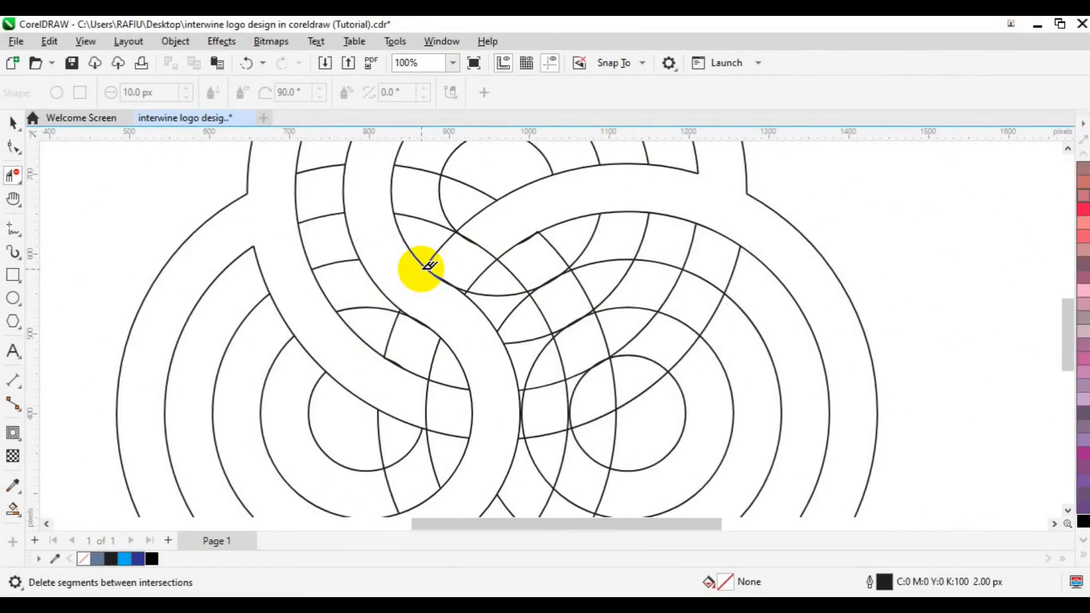
scroll(430, 265, "down", 2)
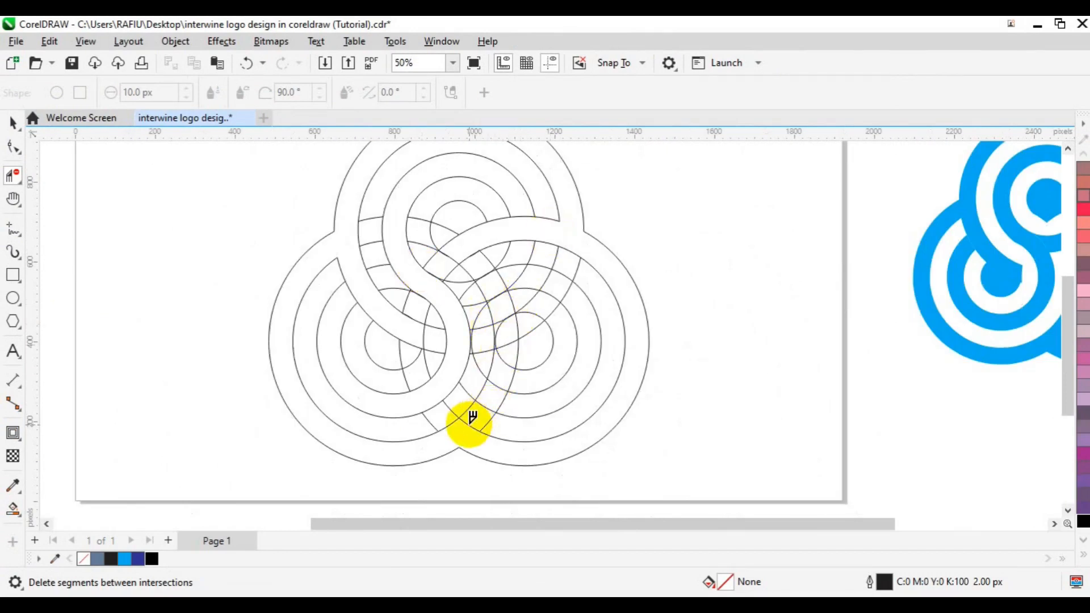
Step: Delete the segments crossing the left set's outer band over the right set and those inside the wavy band arching around the right set
key("alt")
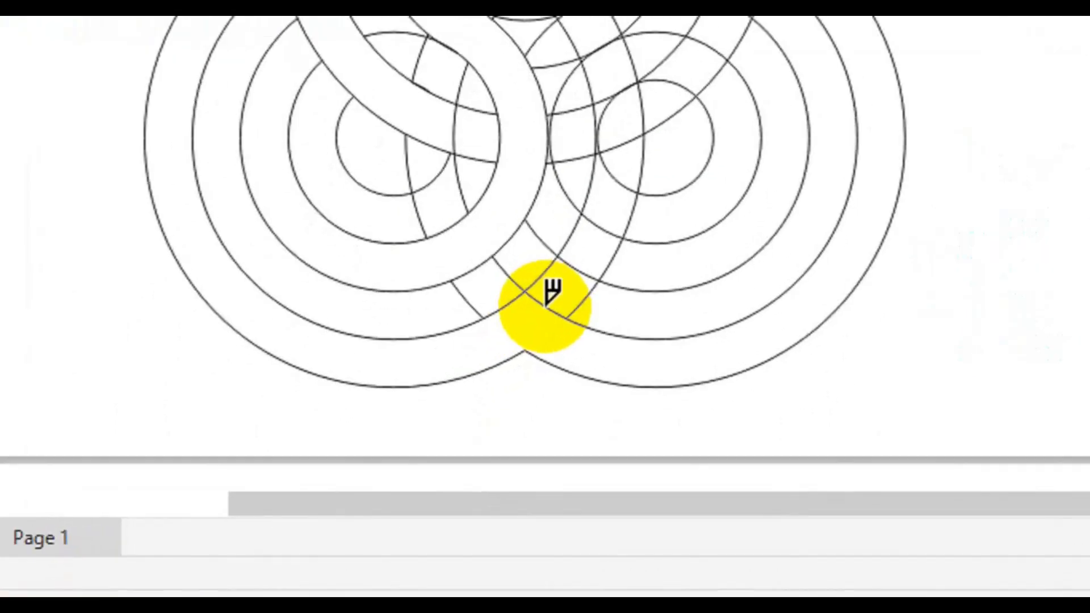
left_click(469, 427)
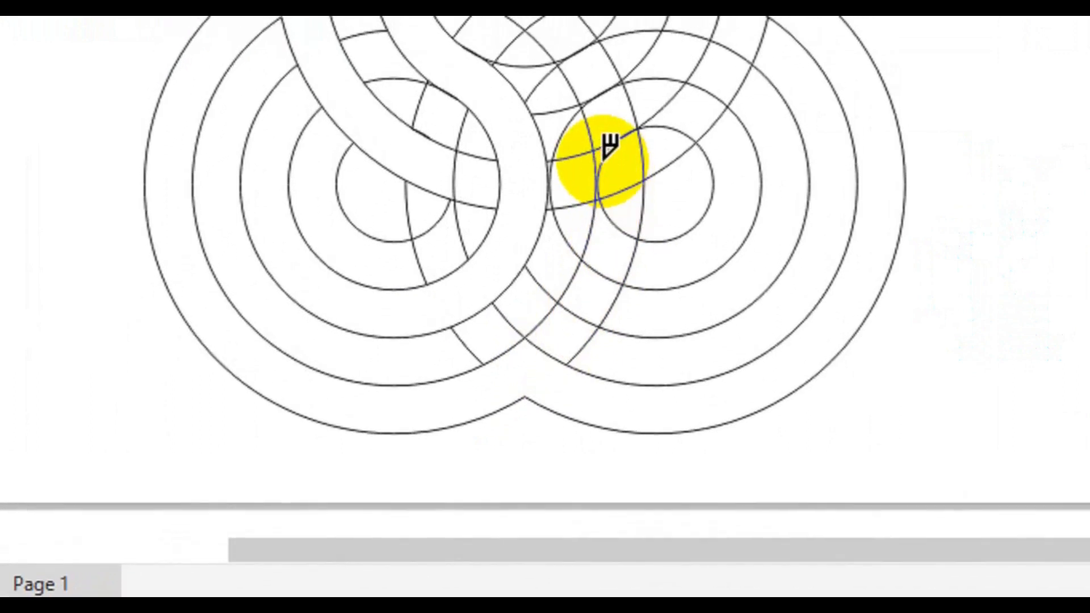
left_click(603, 162)
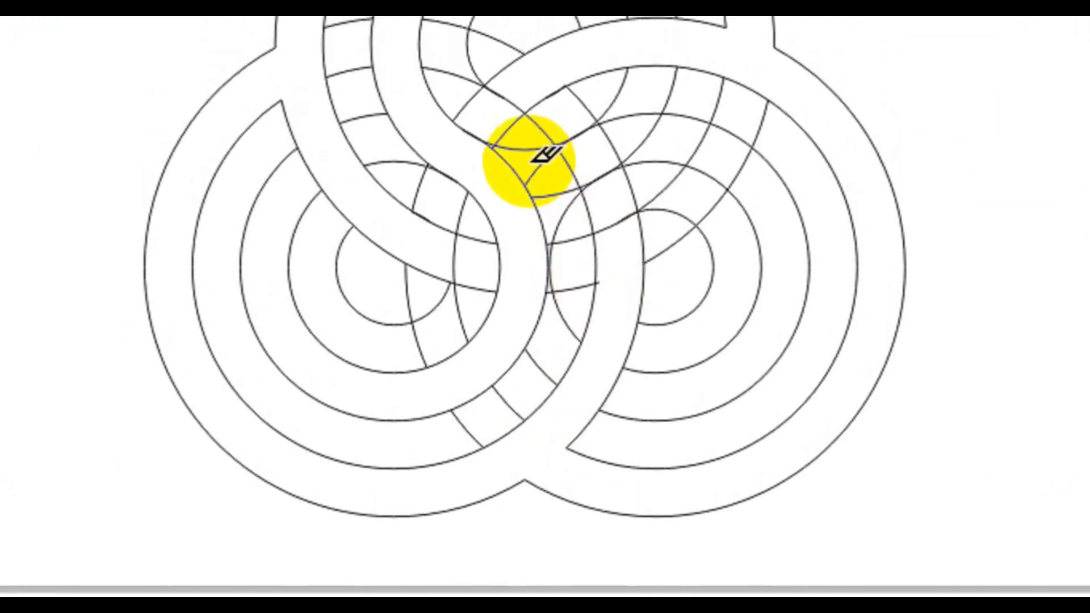
mouse_move(528, 162)
left_mouse_down()
mouse_move(665, 134)
mouse_move(747, 208)
mouse_move(742, 194)
left_mouse_up()
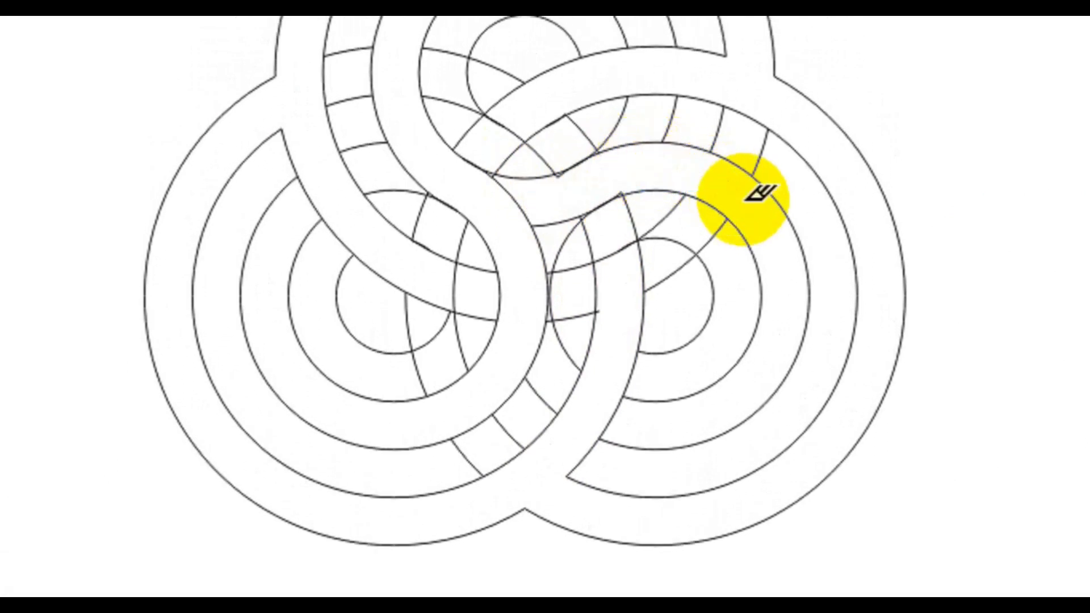
Step: Trim the small stray segment ends along both edges of the wavy band running from the center into the right circle set
scroll(759, 194, "up", 3)
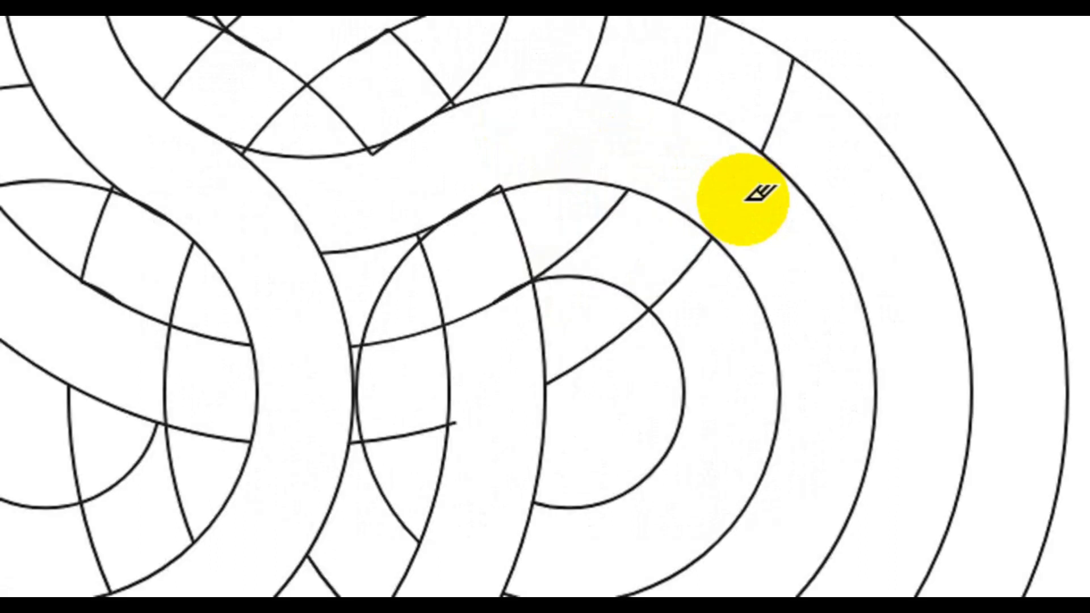
scroll(759, 194, "up", 3)
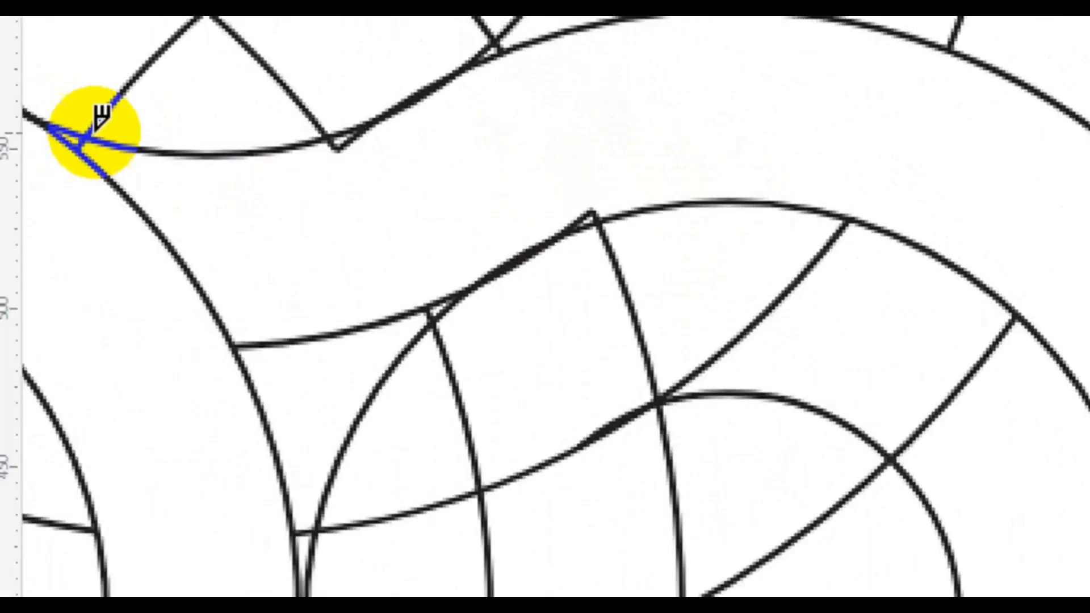
left_click(135, 162)
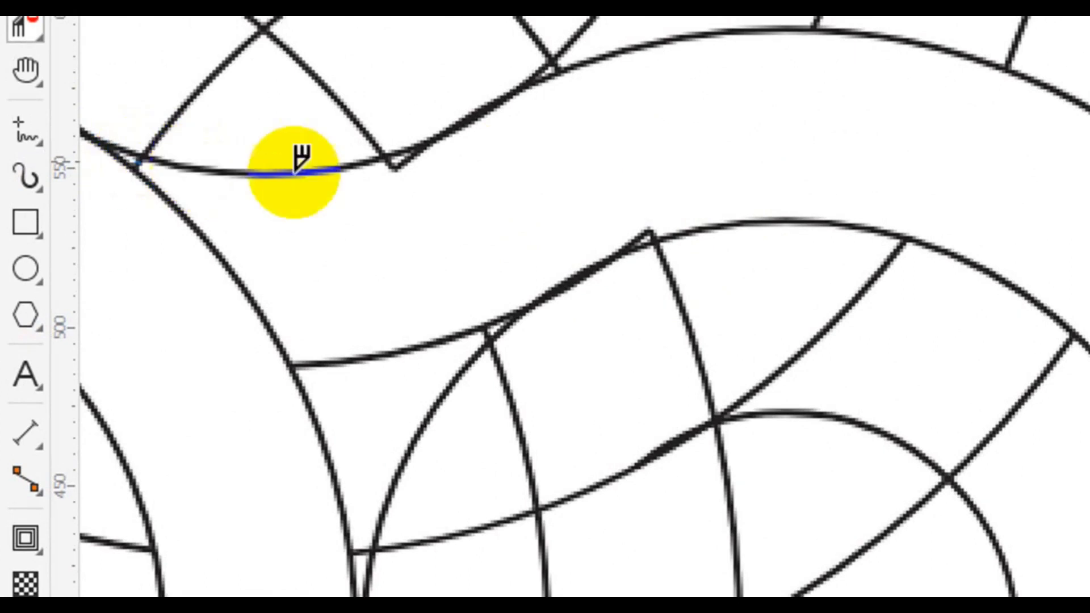
left_click(384, 164)
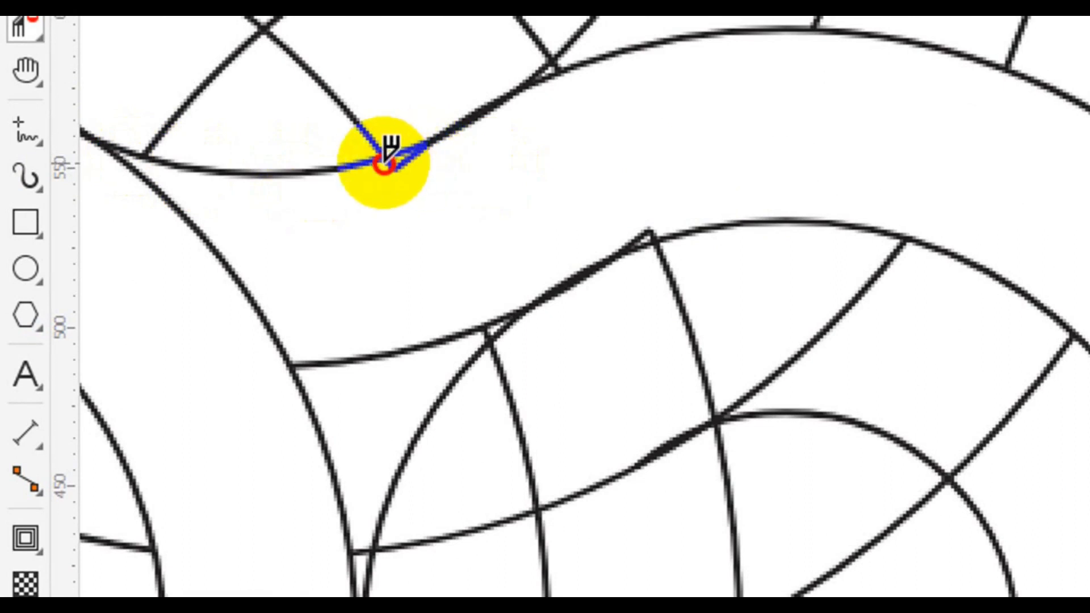
left_click(414, 162)
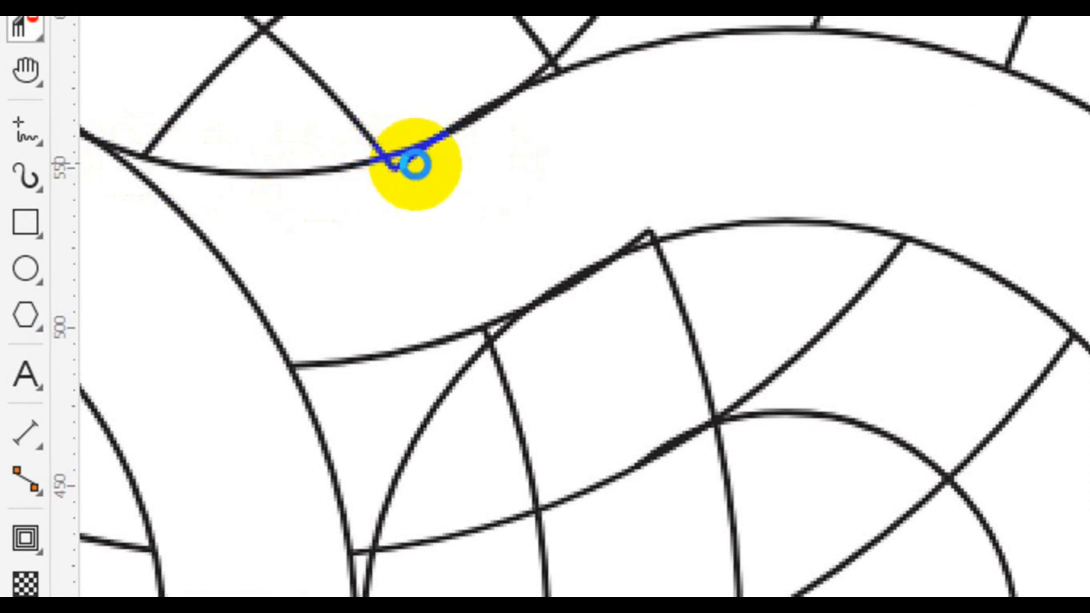
left_click(644, 239)
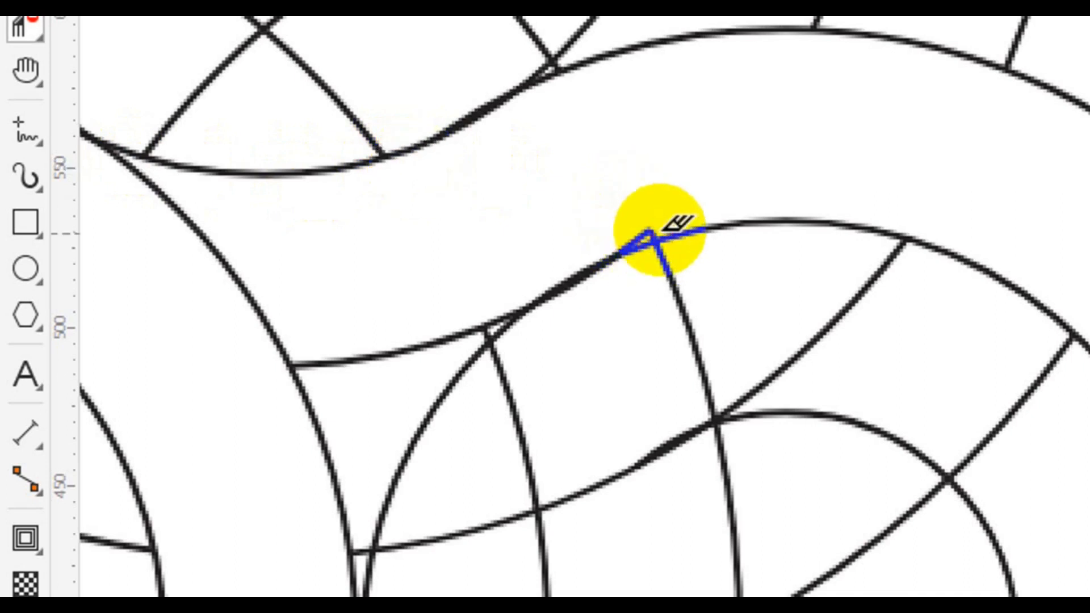
left_click(659, 230)
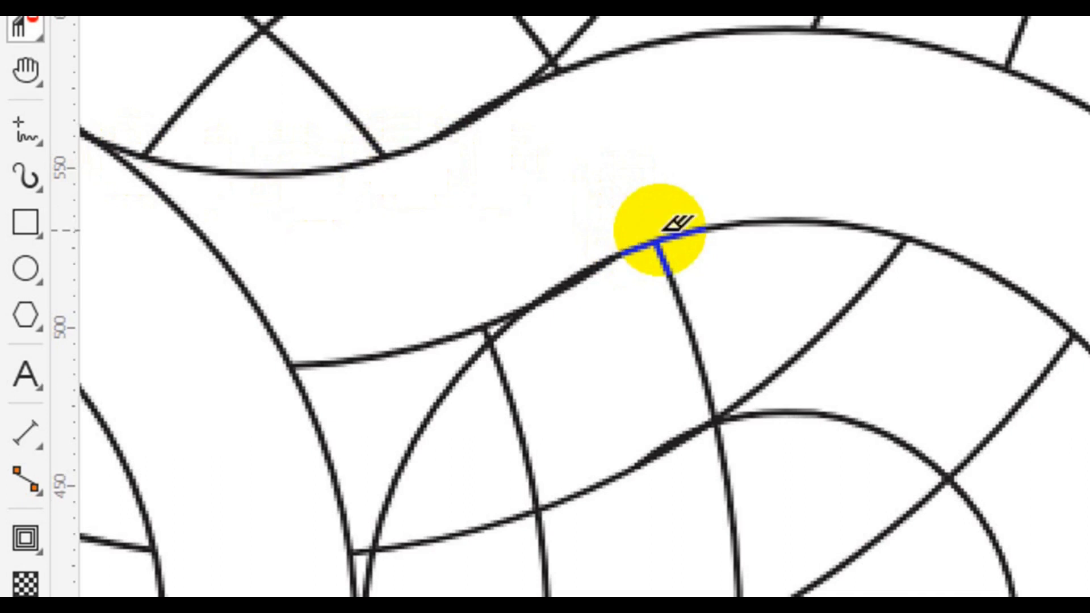
scroll(659, 232, "down", 2)
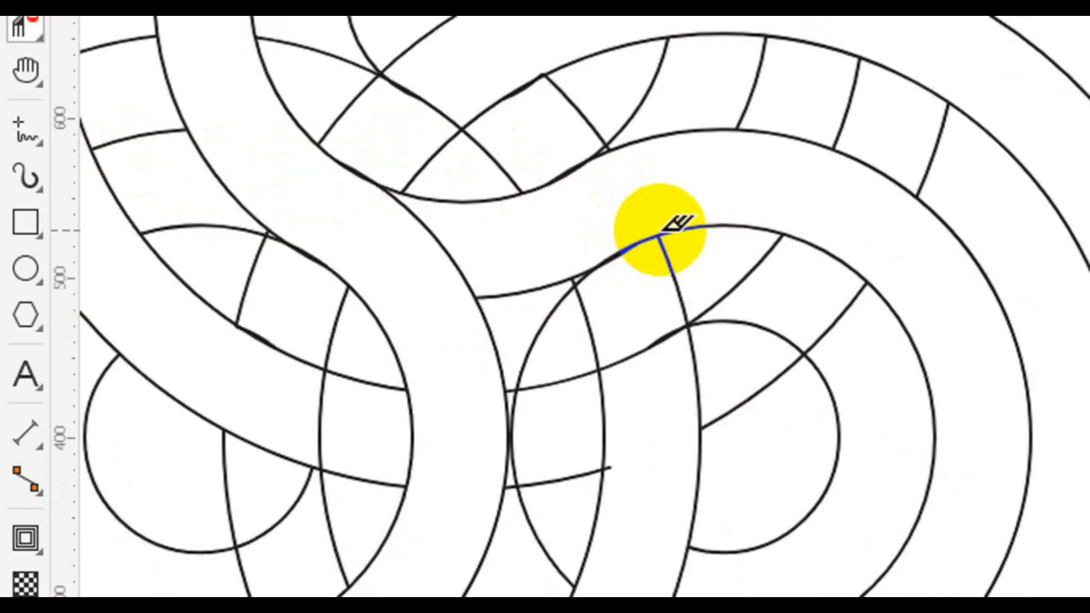
scroll(660, 232, "down", 2)
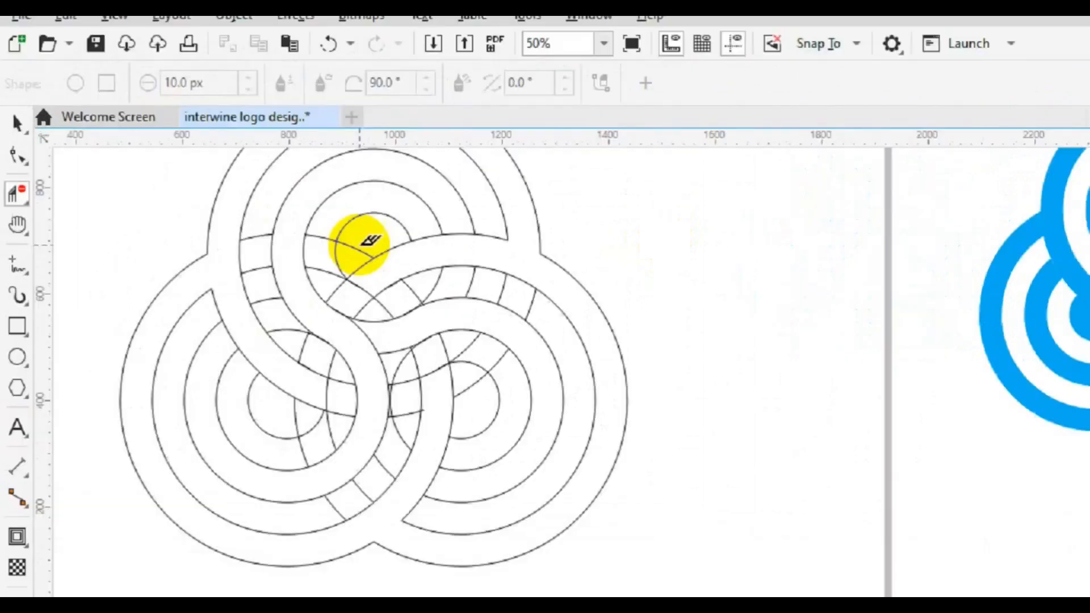
Step: Delete the segments cutting across the innermost circles of the upper, left and right sets so each opens into its adjoining band
mouse_move(539, 308)
left_mouse_down()
mouse_move(544, 338)
mouse_move(574, 336)
mouse_move(560, 291)
mouse_move(549, 338)
left_mouse_up()
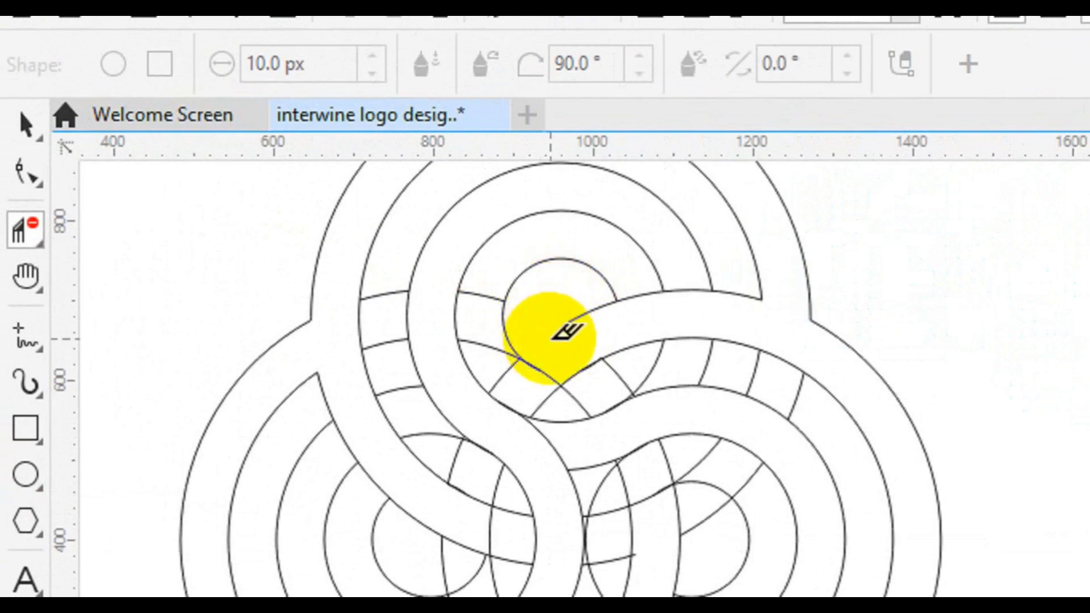
left_click_drag(579, 308, 603, 316)
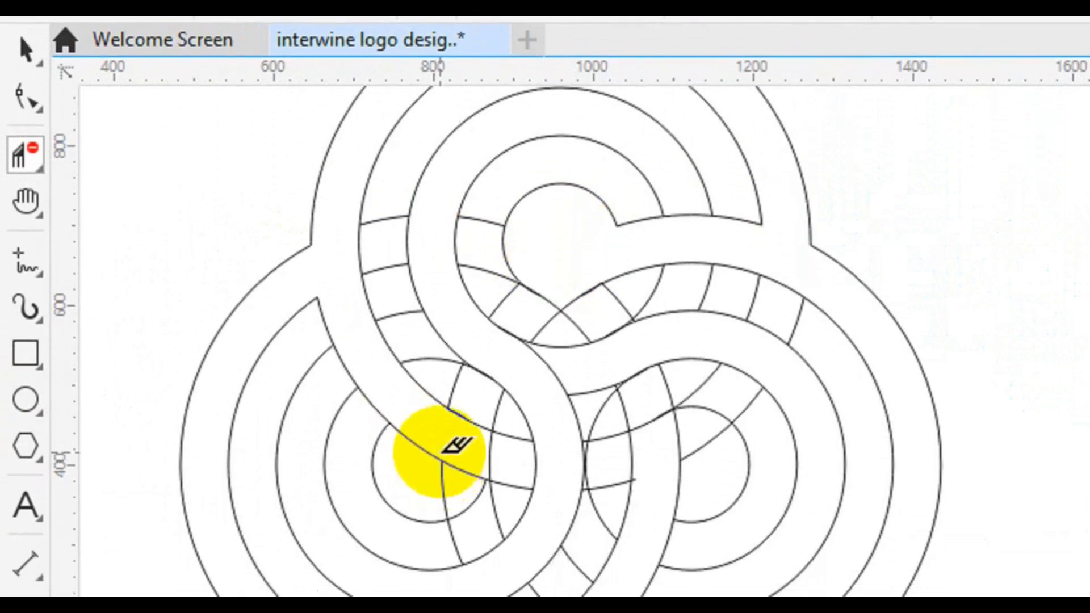
left_click_drag(438, 485, 416, 478)
mouse_move(418, 438)
left_mouse_down()
mouse_move(416, 484)
mouse_move(468, 433)
mouse_move(422, 445)
left_mouse_up()
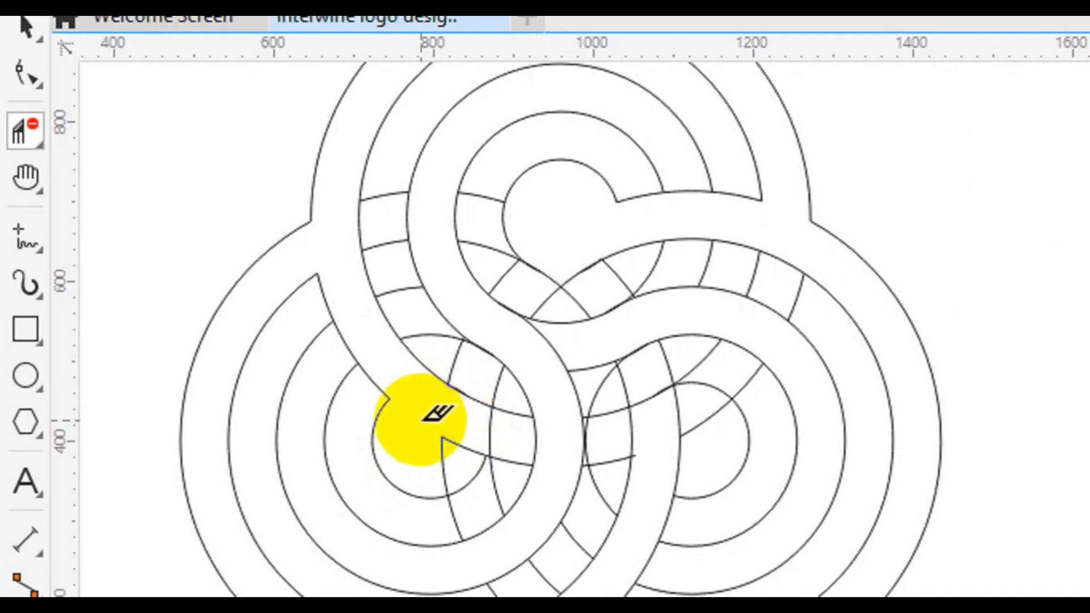
mouse_move(431, 468)
left_mouse_down()
mouse_move(473, 428)
mouse_move(456, 413)
mouse_move(439, 437)
left_mouse_up()
left_click(436, 421)
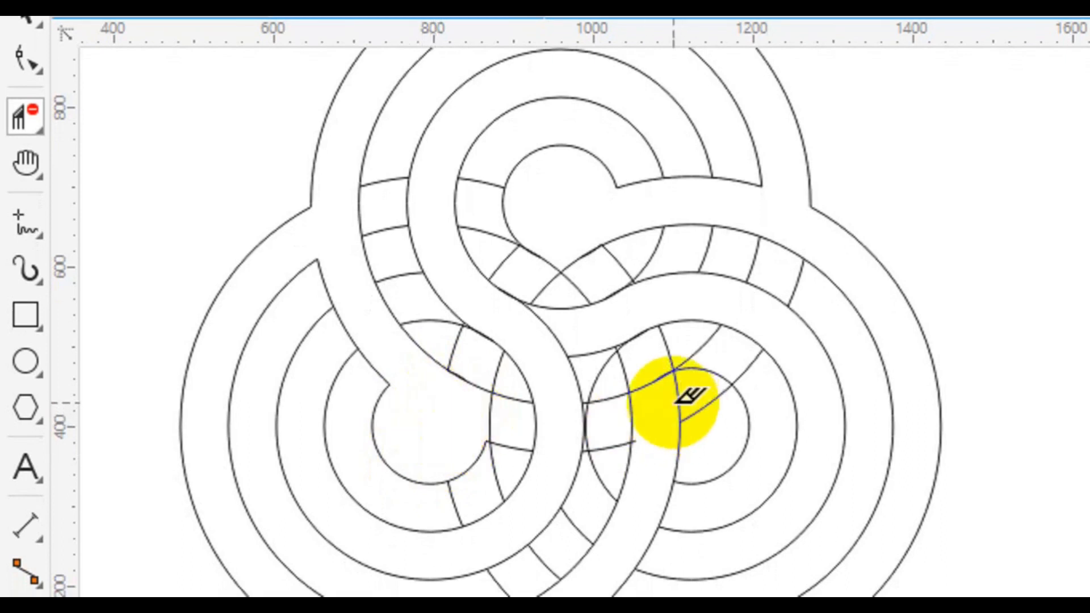
mouse_move(670, 394)
left_mouse_down()
mouse_move(705, 428)
mouse_move(680, 454)
mouse_move(674, 385)
mouse_move(697, 404)
left_mouse_up()
left_click(697, 399)
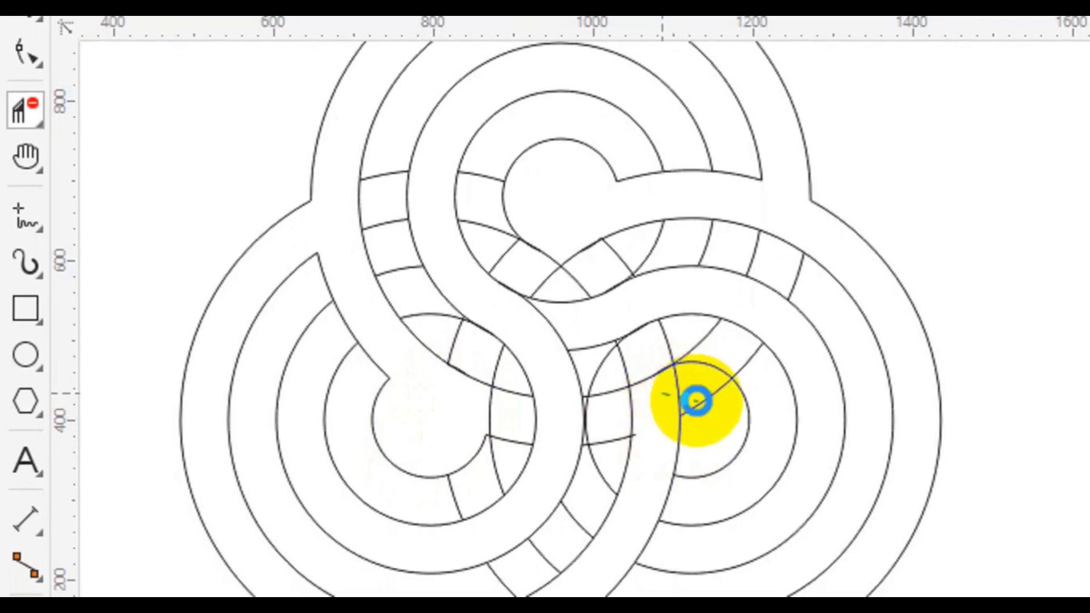
mouse_move(698, 398)
left_mouse_down()
mouse_move(716, 416)
mouse_move(666, 420)
left_mouse_up()
left_click(664, 420)
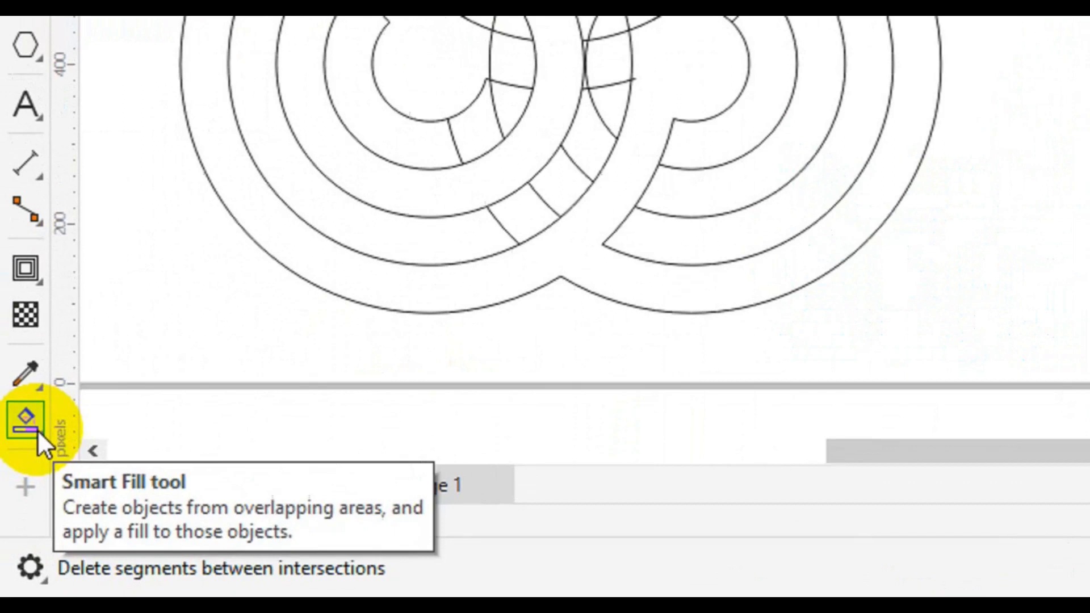
Step: Smart-fill the outer interwoven band with its three inner circles, the band linking the upper and left sets, and the right set's wavy band
left_click(19, 513)
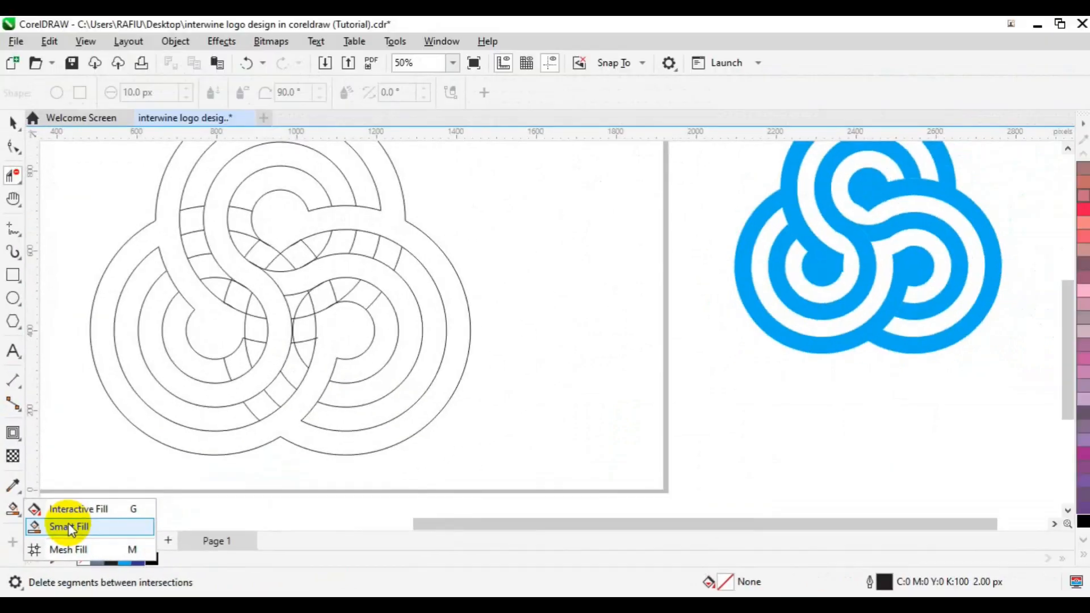
left_click(213, 336)
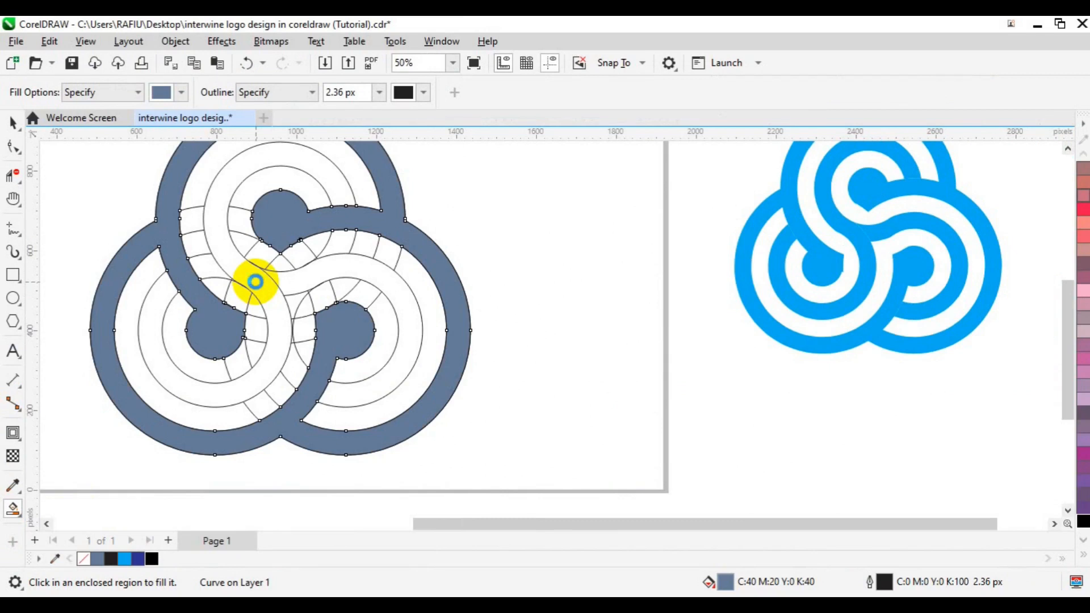
left_click(256, 282)
left_click(352, 275)
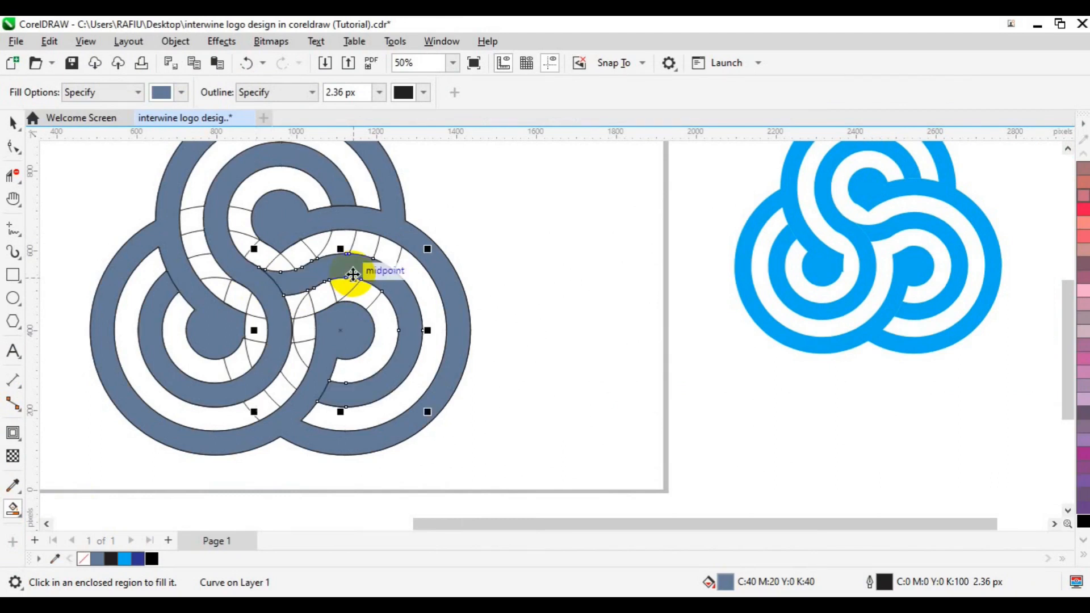
Step: Select the three filled shapes together and move them off the line work to the empty area right of the reference logo
key("space")
scroll(353, 275, "down", 1)
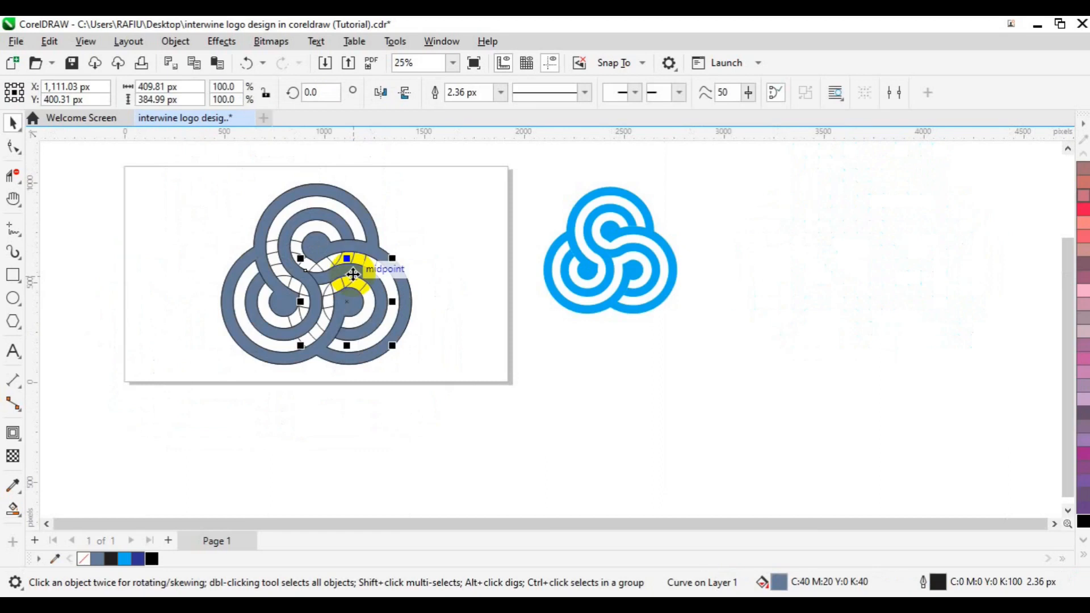
left_click(274, 338)
left_click(270, 361, "shift")
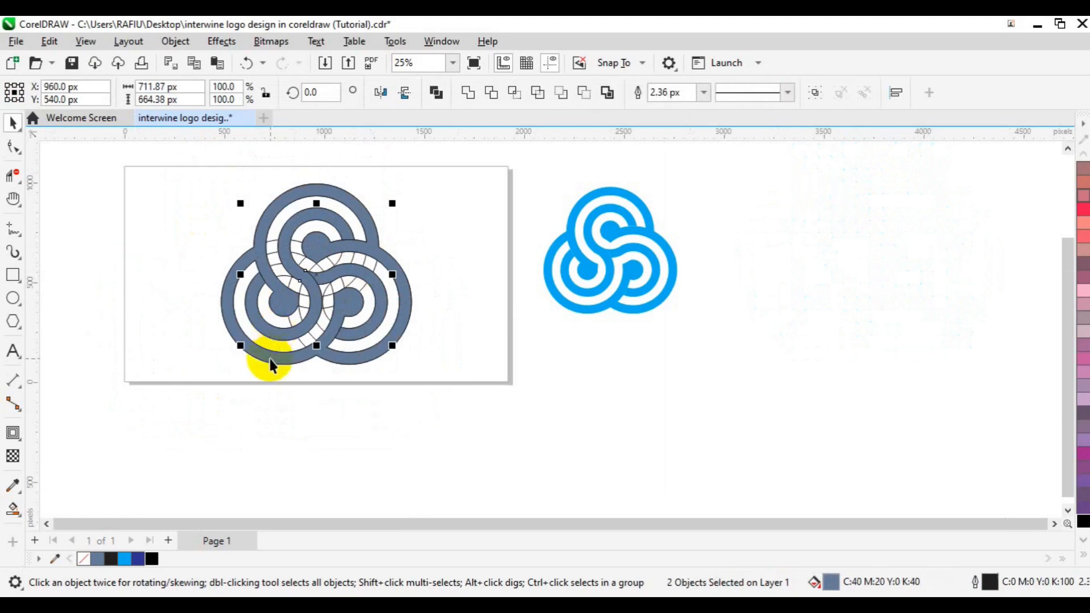
left_click(270, 361, "shift")
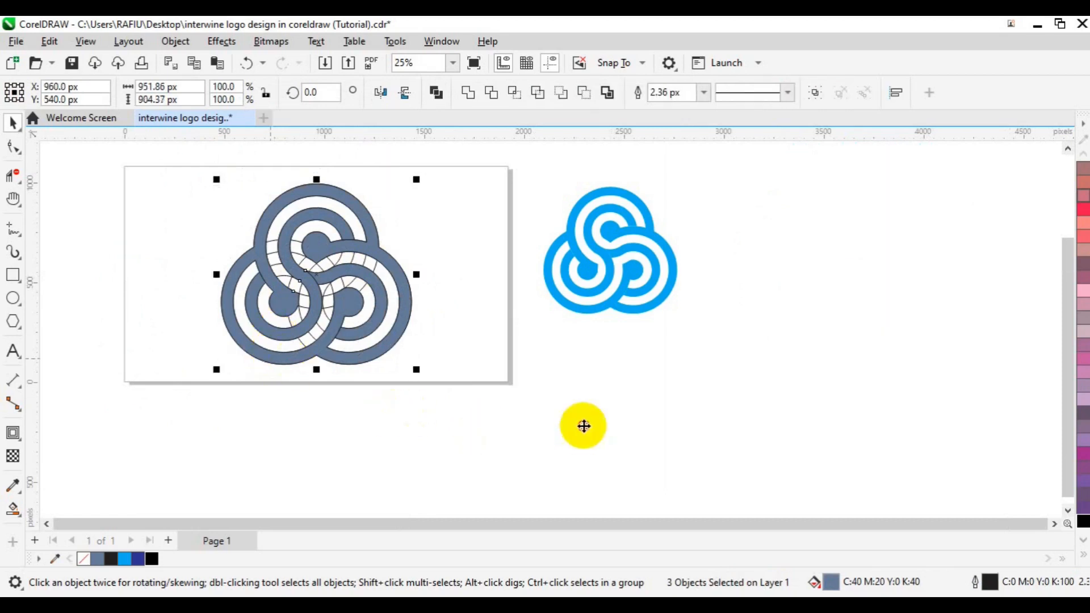
left_click_drag(762, 387, 762, 386)
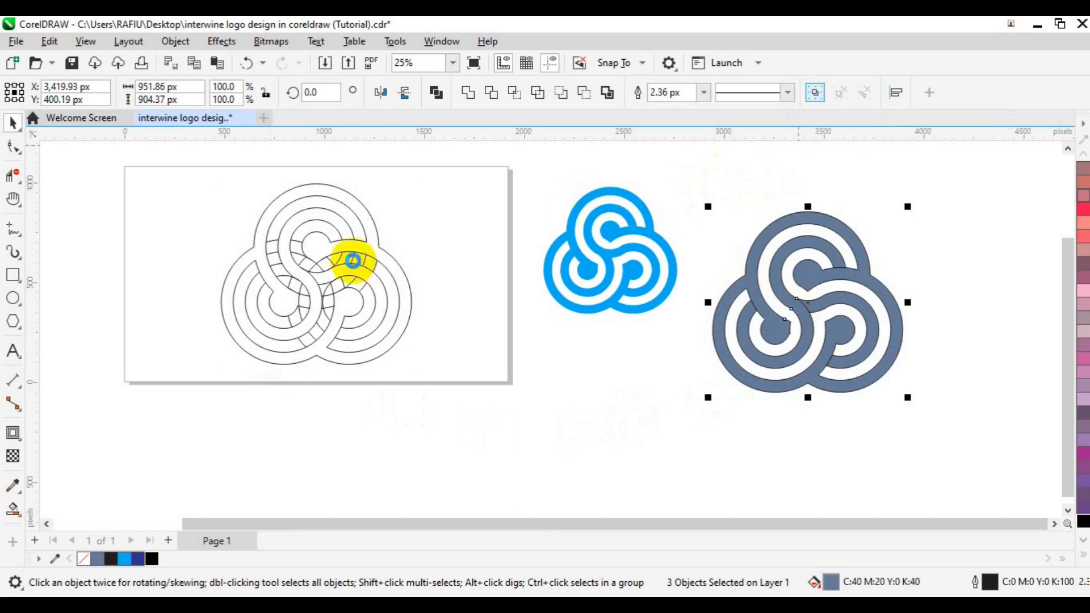
Step: Group the three filled shapes, remove their outline and fill the group with Cyan
key("ctrl+g")
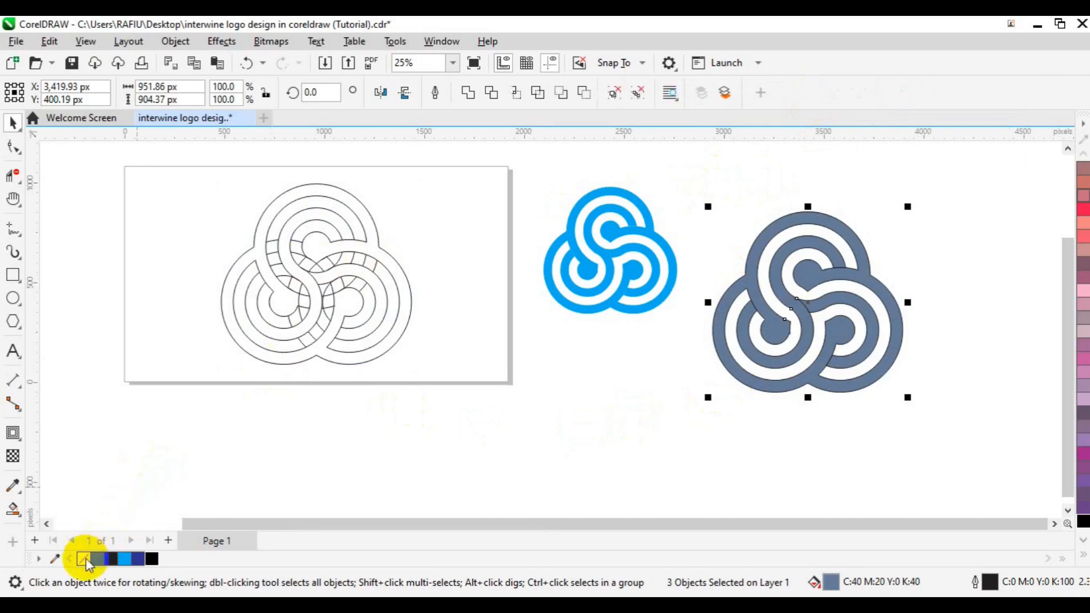
right_click(85, 560)
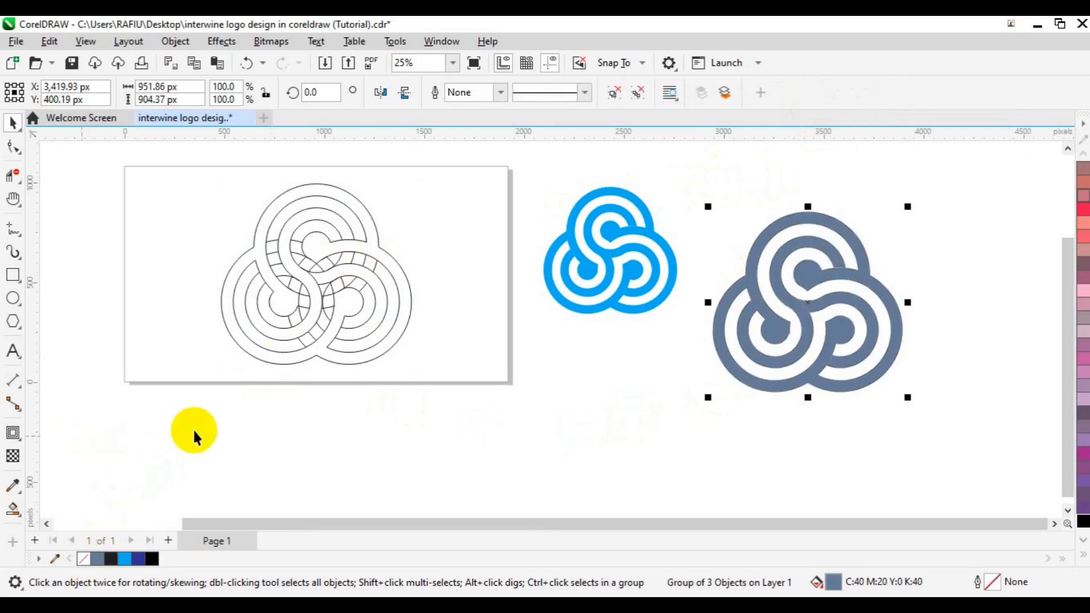
left_click(138, 559)
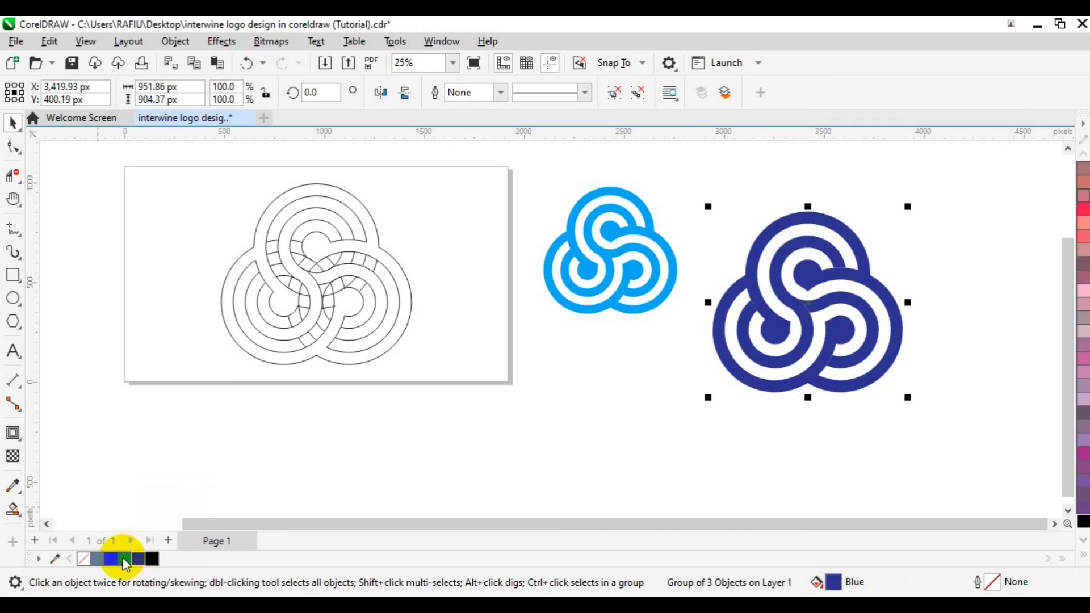
left_click(124, 558)
Step: Delete the leftover circle line work from the page and center the cyan logo group on the page
left_click_drag(163, 153, 461, 389)
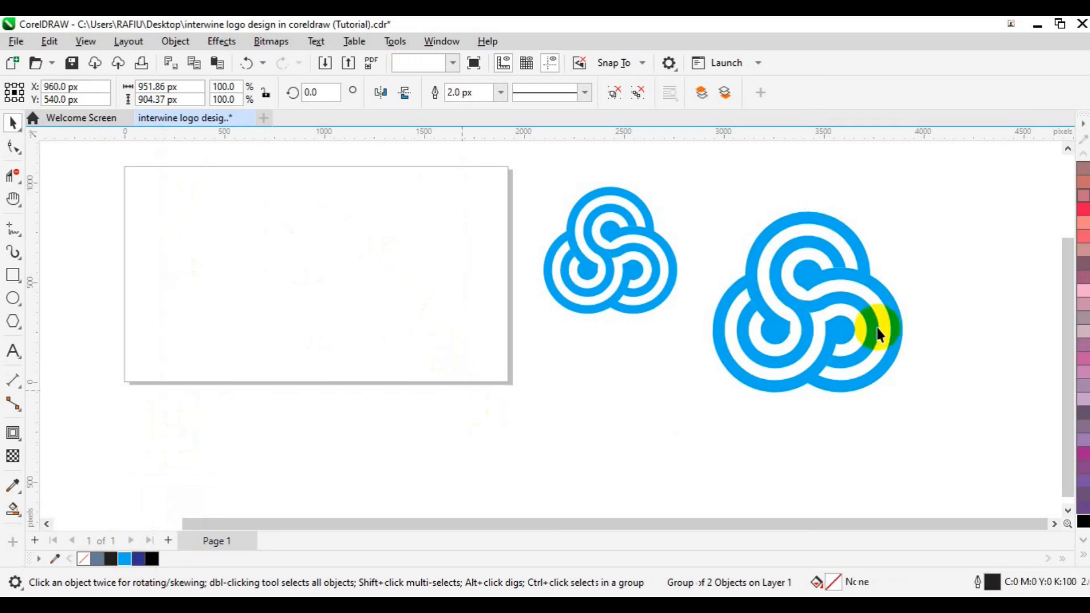
left_click(796, 321)
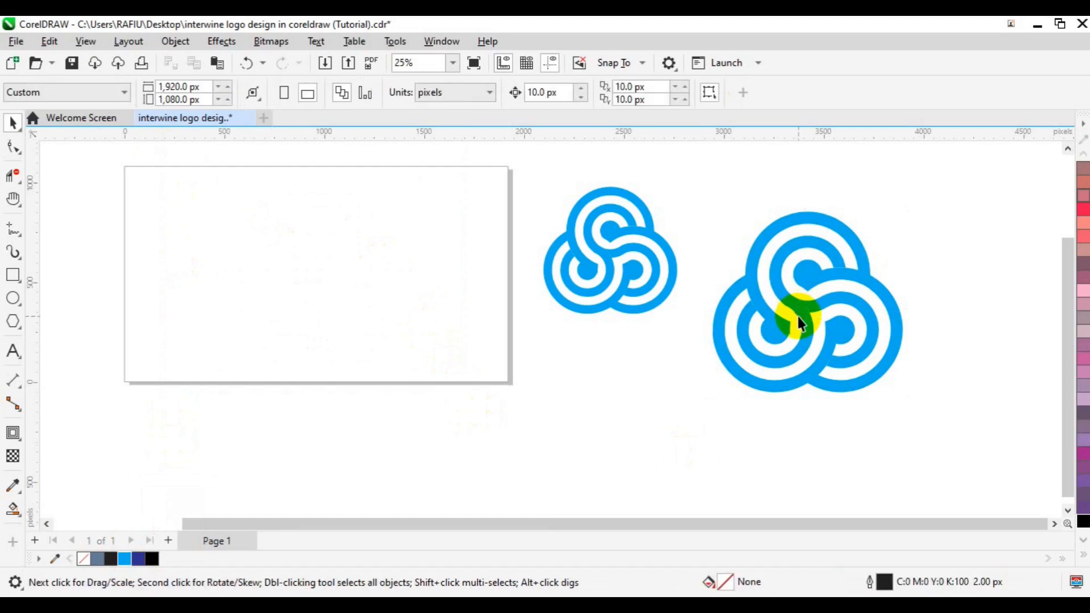
left_click(798, 323)
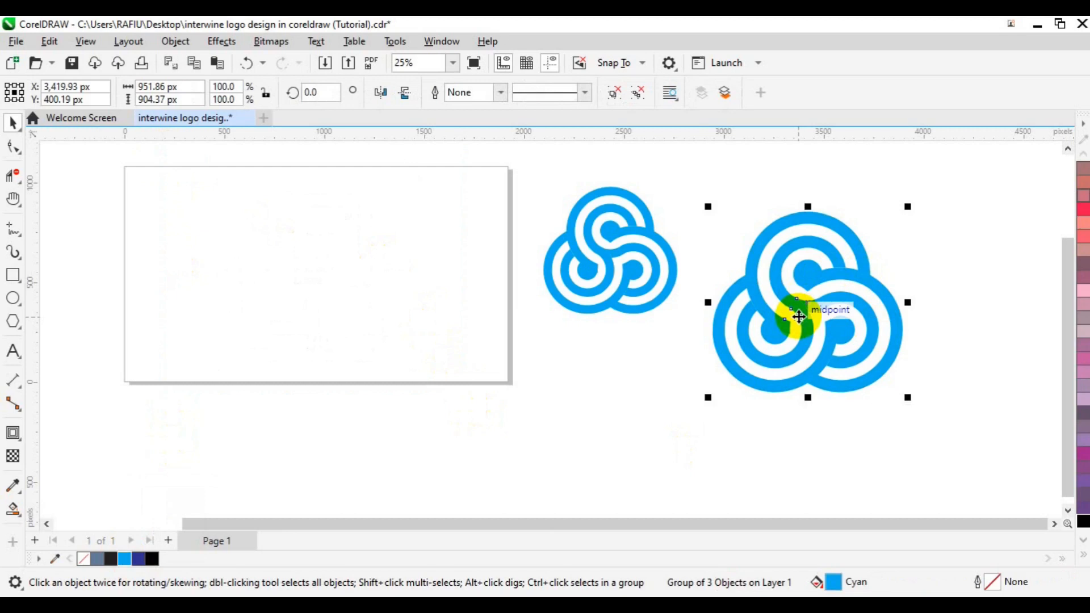
key("p")
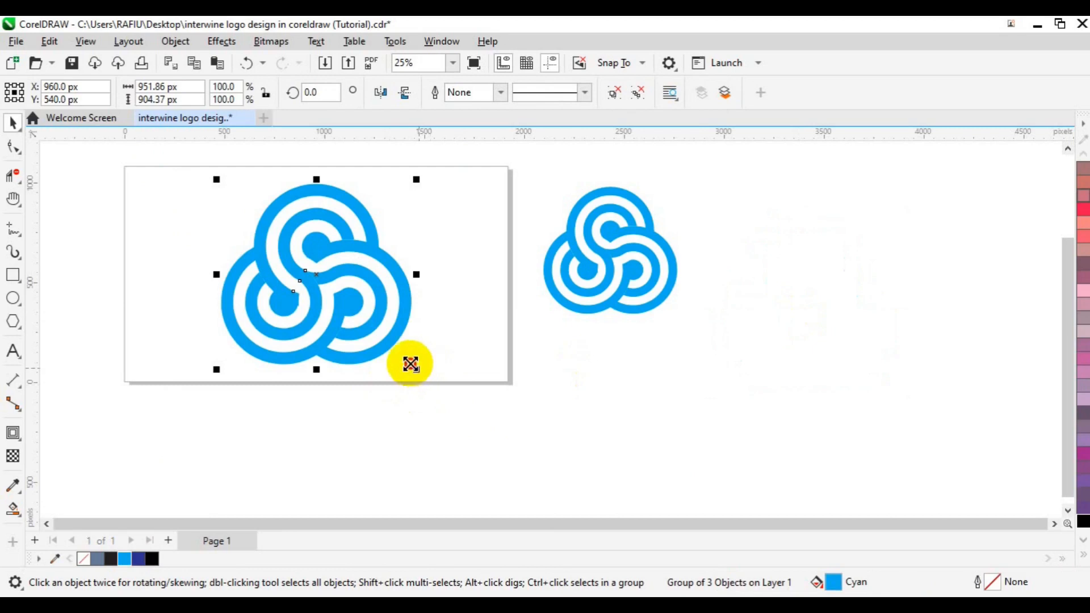
Step: Scale the cyan logo down proportionally about its center to about 592 px wide and deselect it
left_click_drag(384, 342, 382, 341)
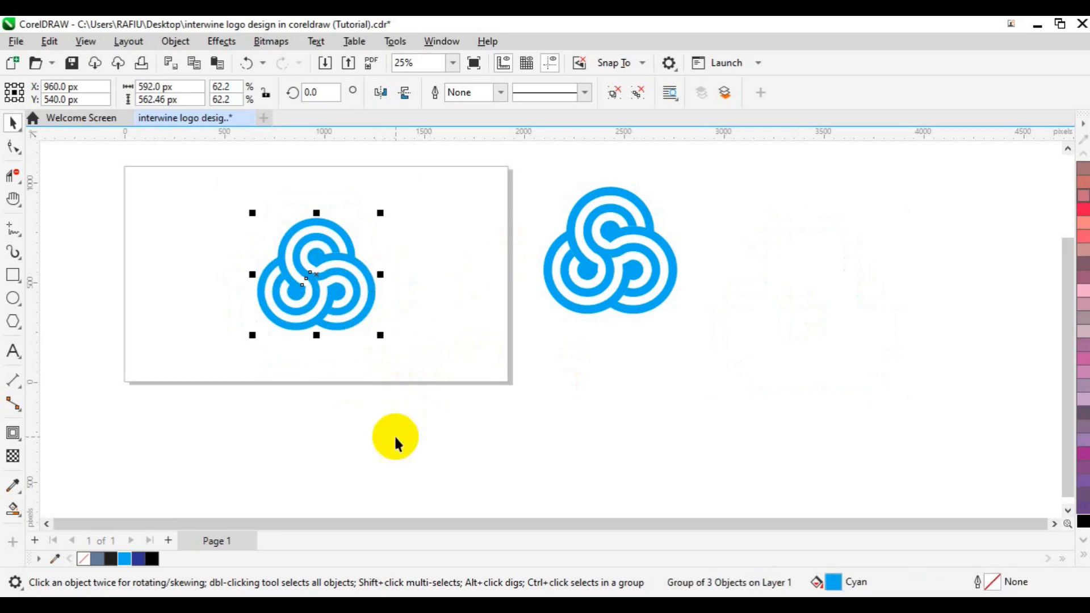
left_click(442, 430)
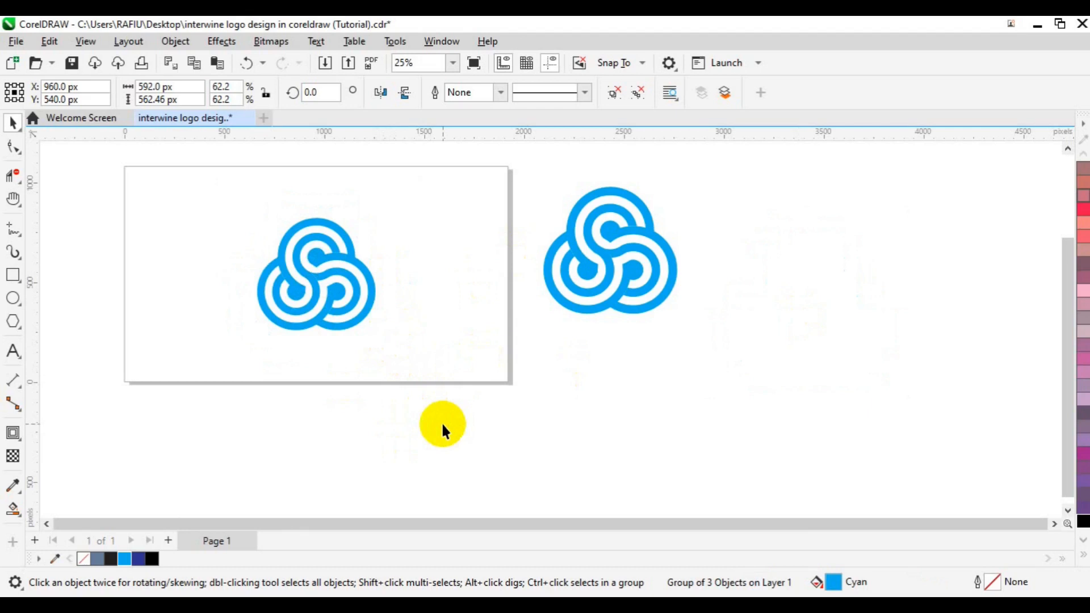
left_click(442, 430)
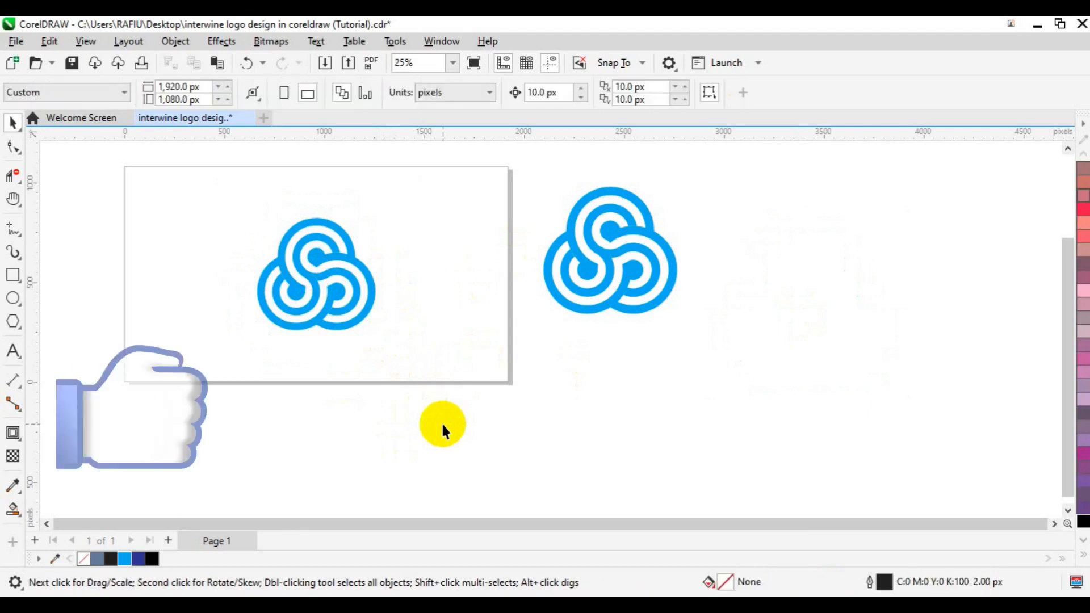